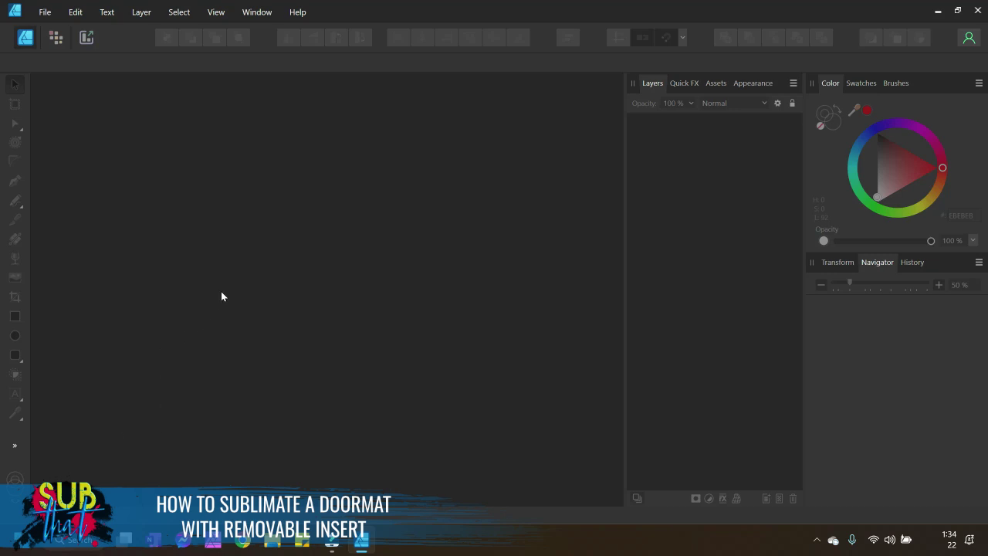
- Create a 13 x 19 in document from the GARDEN FLAG/ SUPER B PRINT preset at 300 DPI with the sRGB IEC61966-2.1 color profile
{"action": "left_click", "coordinate": [43, 14]}
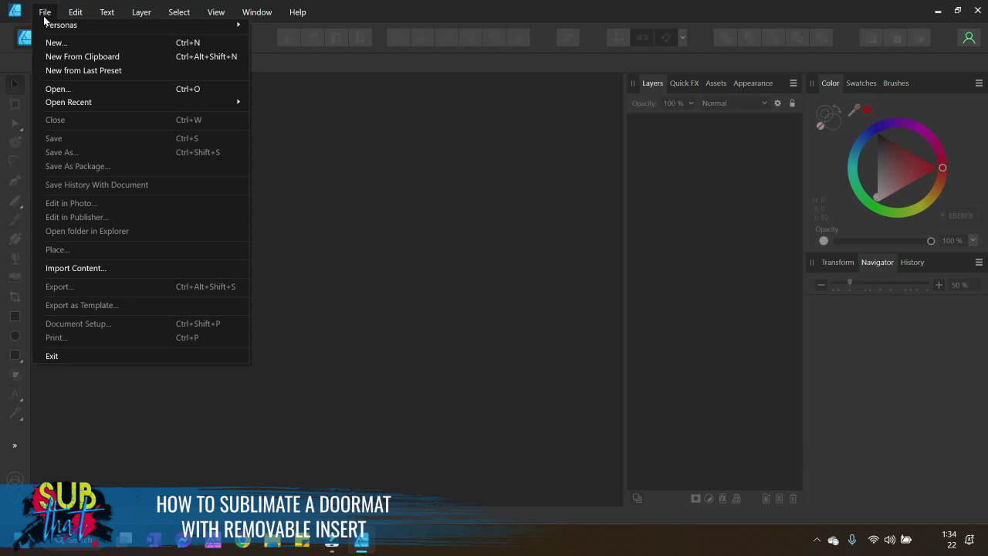
{"action": "left_click", "coordinate": [132, 45]}
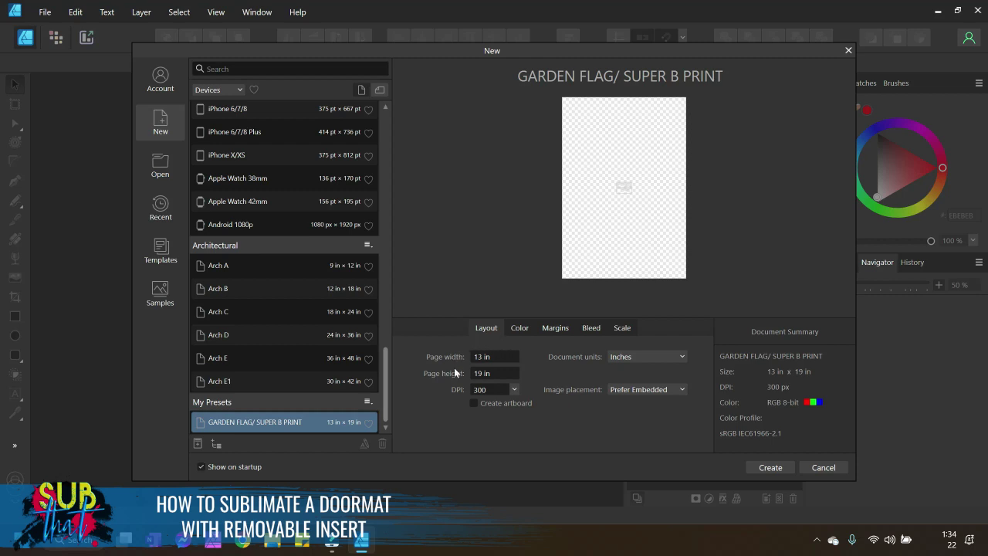
{"action": "left_click", "coordinate": [519, 329]}
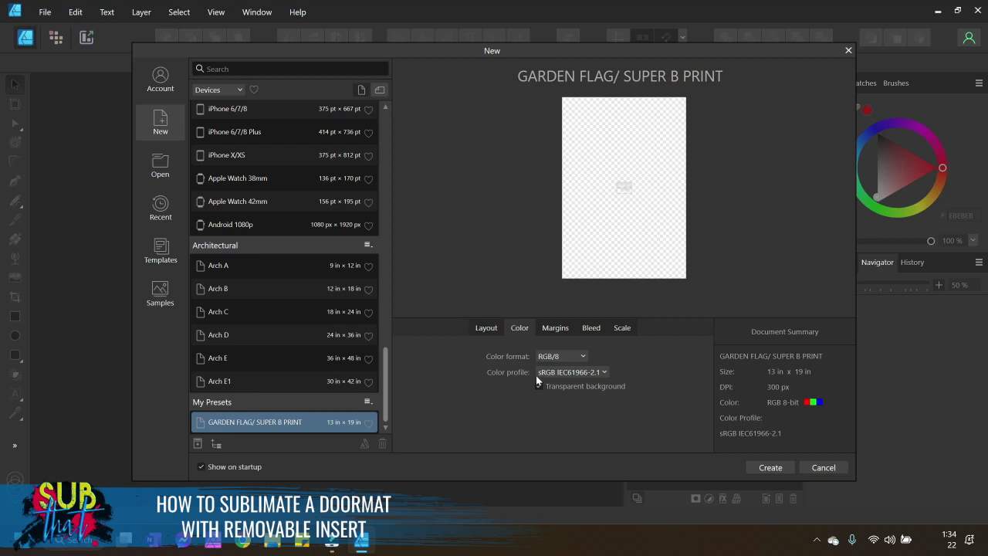
{"action": "left_click", "coordinate": [577, 374]}
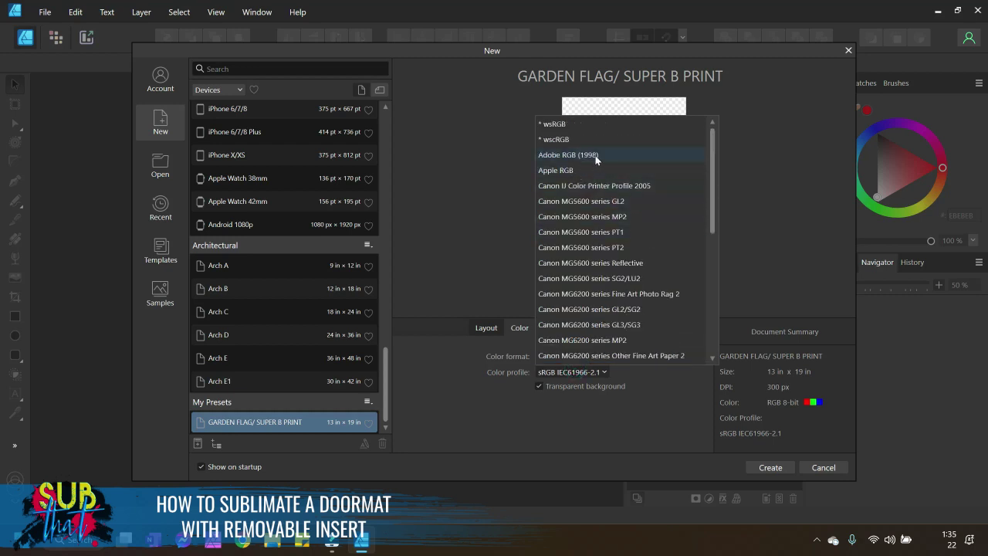
{"action": "left_click", "coordinate": [669, 392]}
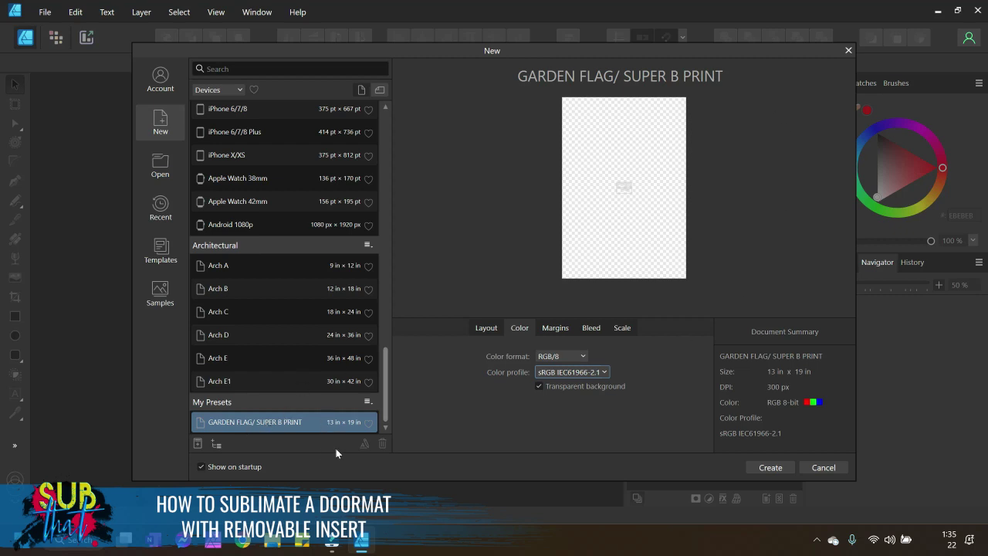
{"action": "left_click", "coordinate": [770, 468]}
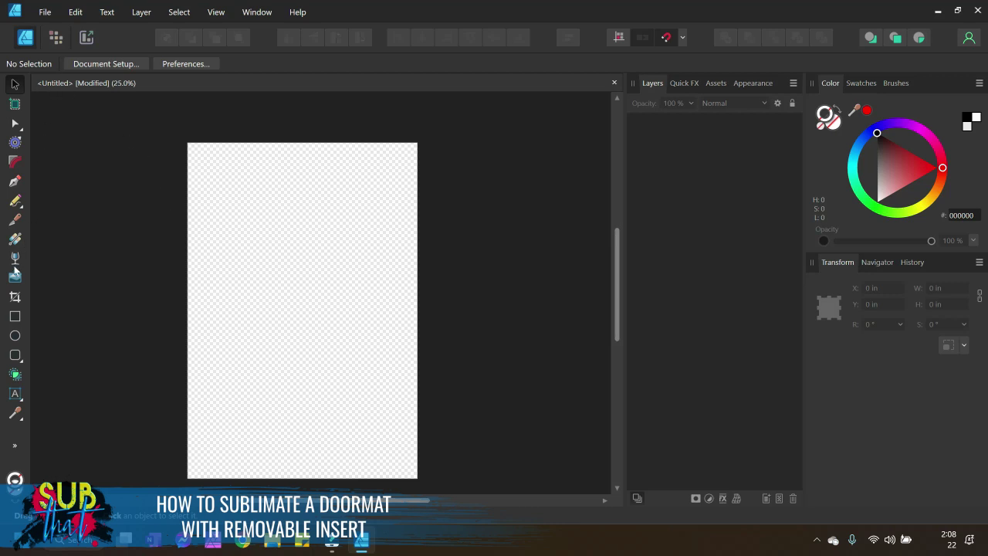
- Place the CMAS GREENARY BELL DOORMAT_shekolih PNG from Downloads at its default size and center it on the page
{"action": "left_click", "coordinate": [44, 11]}
{"action": "left_click", "coordinate": [71, 248]}
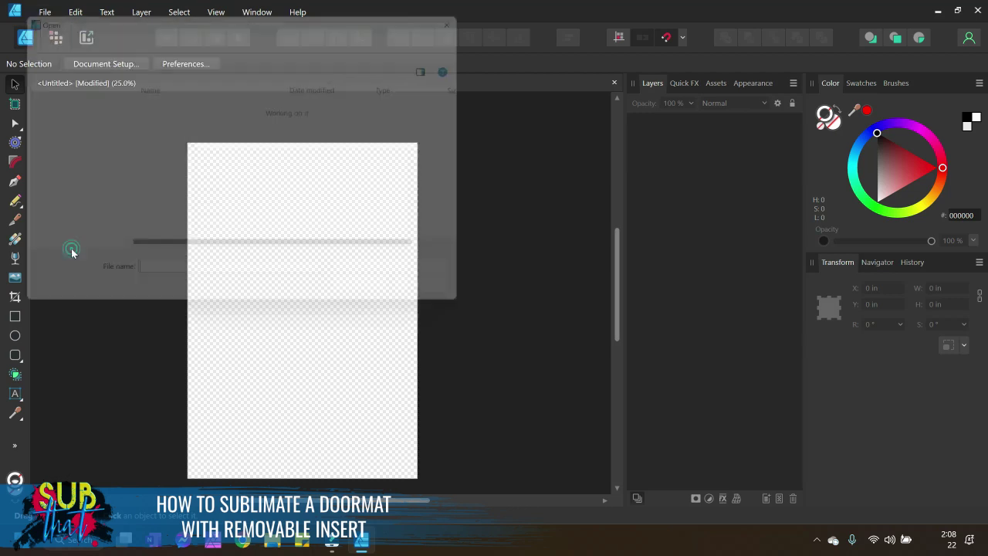
{"action": "left_click", "coordinate": [198, 126]}
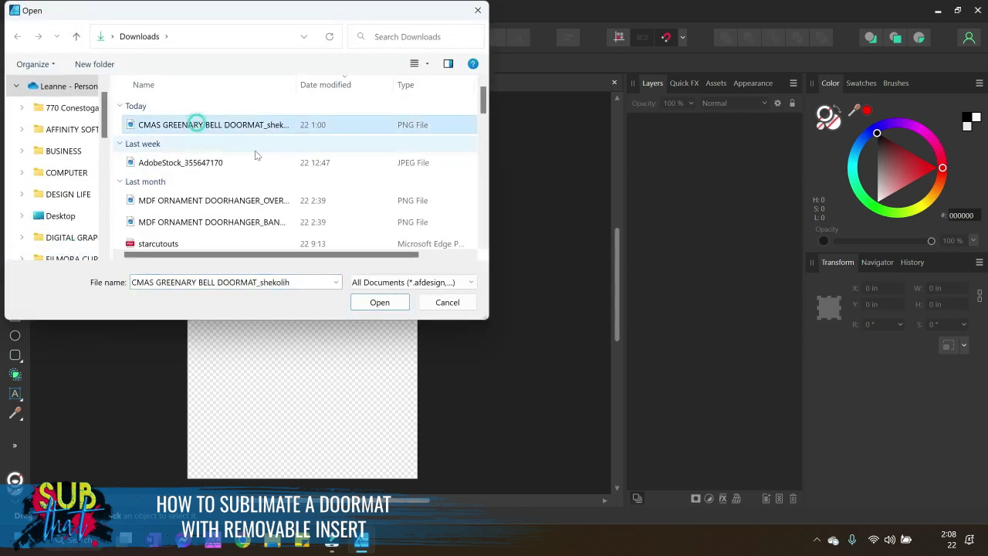
{"action": "left_click", "coordinate": [391, 307]}
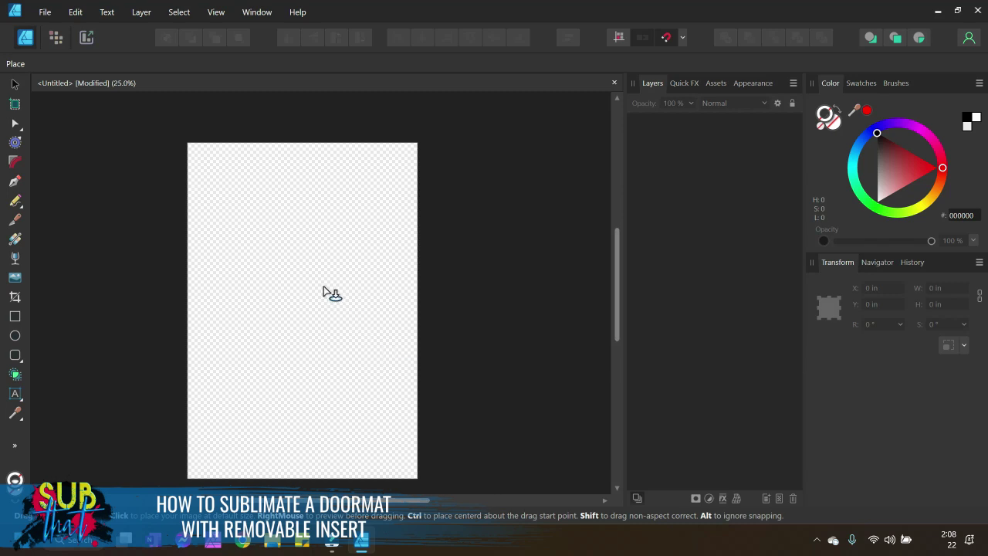
{"action": "left_click", "coordinate": [279, 257]}
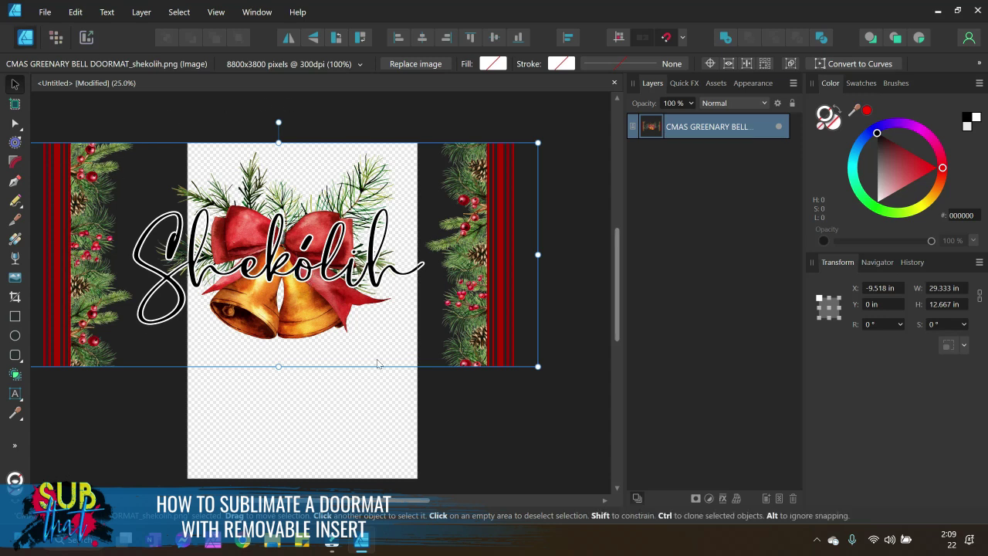
{"action": "left_click_drag", "start_coordinate": [343, 301], "coordinate": [367, 358]}
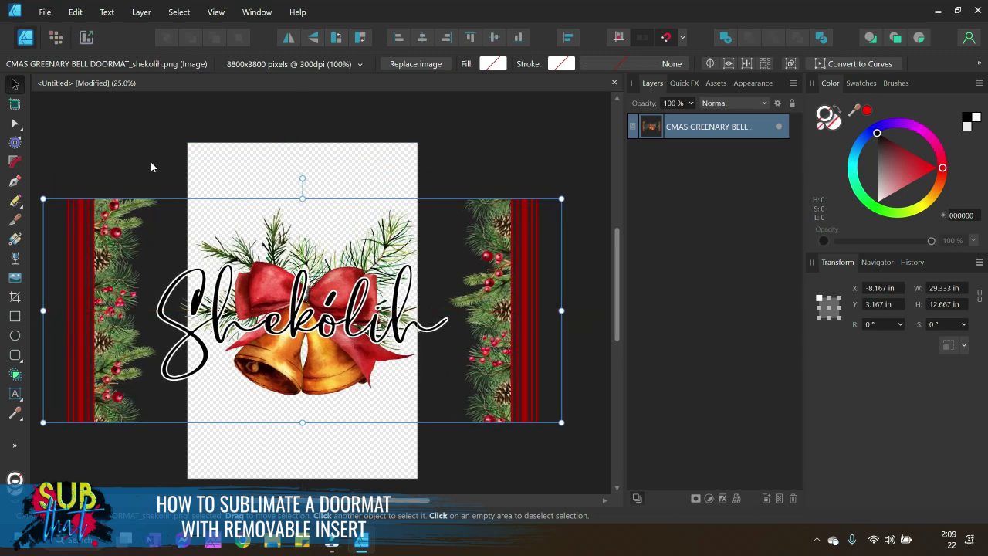
- Turn Clip to Canvas on and back off to compare the artwork with and without the parts outside the page
{"action": "left_click", "coordinate": [217, 10]}
{"action": "mouse_move", "coordinate": [258, 89]}
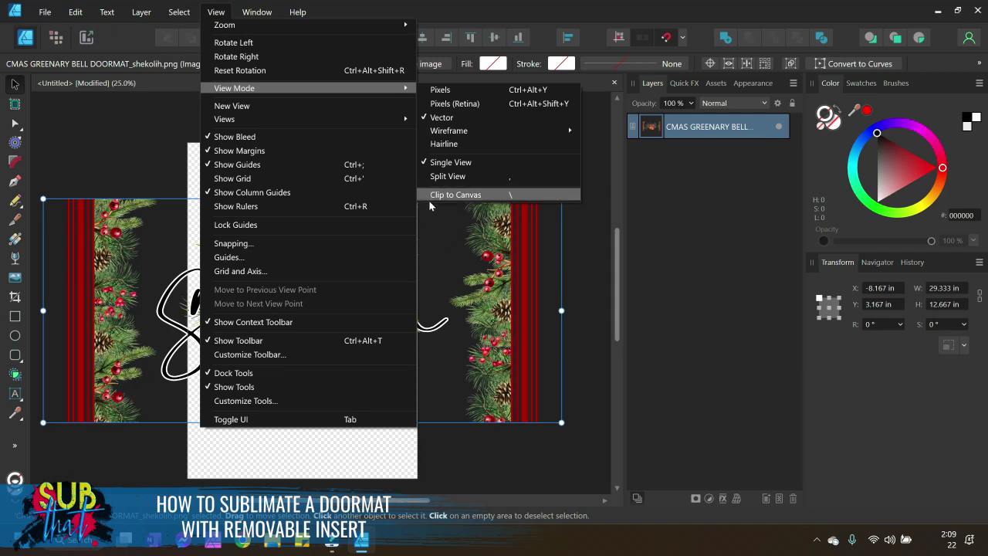
{"action": "left_click", "coordinate": [455, 195]}
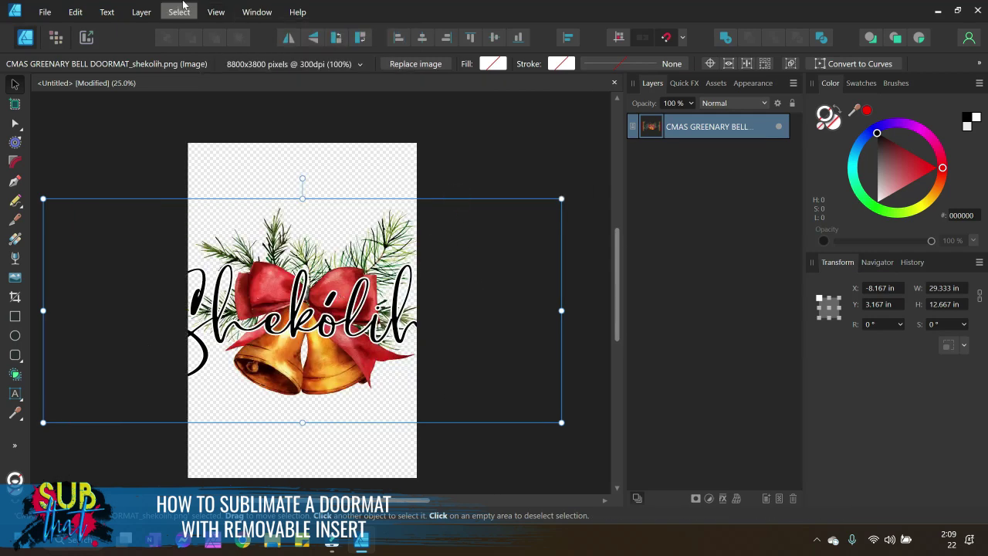
{"action": "left_click", "coordinate": [215, 12]}
{"action": "mouse_move", "coordinate": [257, 88]}
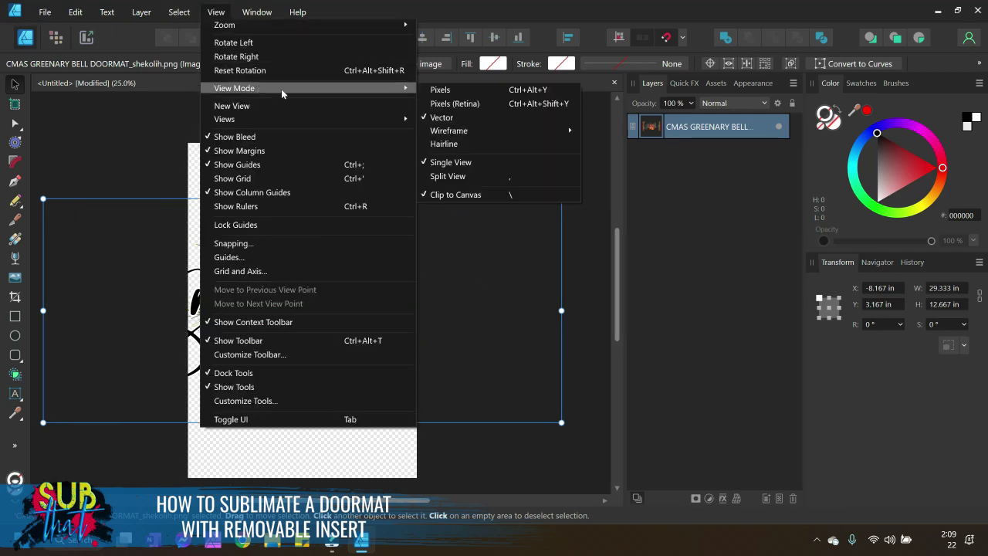
{"action": "left_click", "coordinate": [448, 196]}
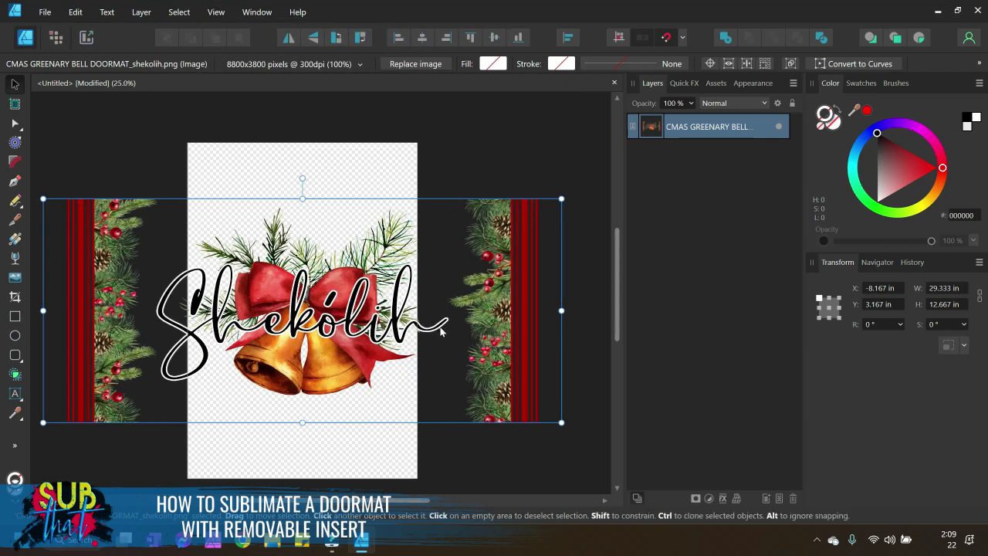
{"action": "left_click", "coordinate": [466, 175]}
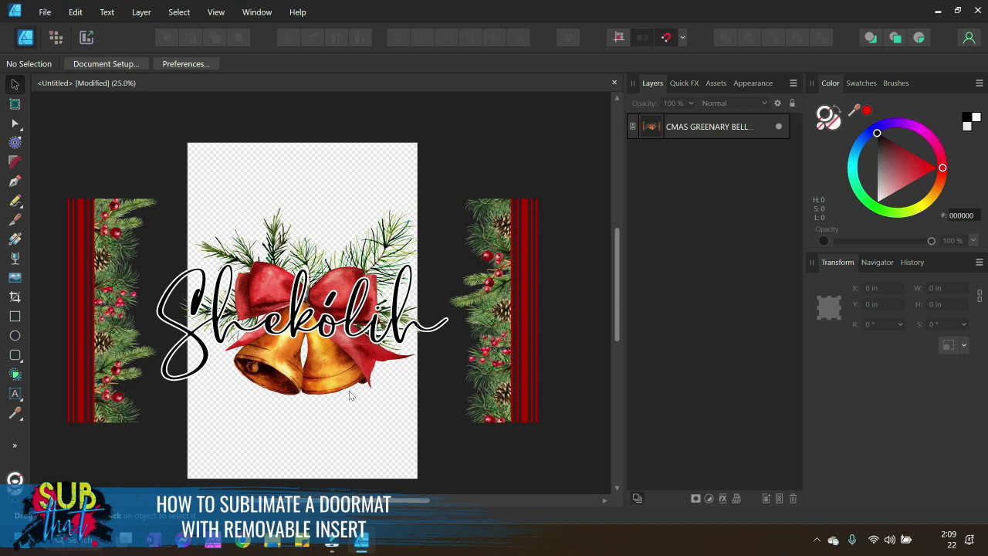
- Select the placed doormat image and lock its aspect ratio
{"action": "left_click", "coordinate": [289, 335]}
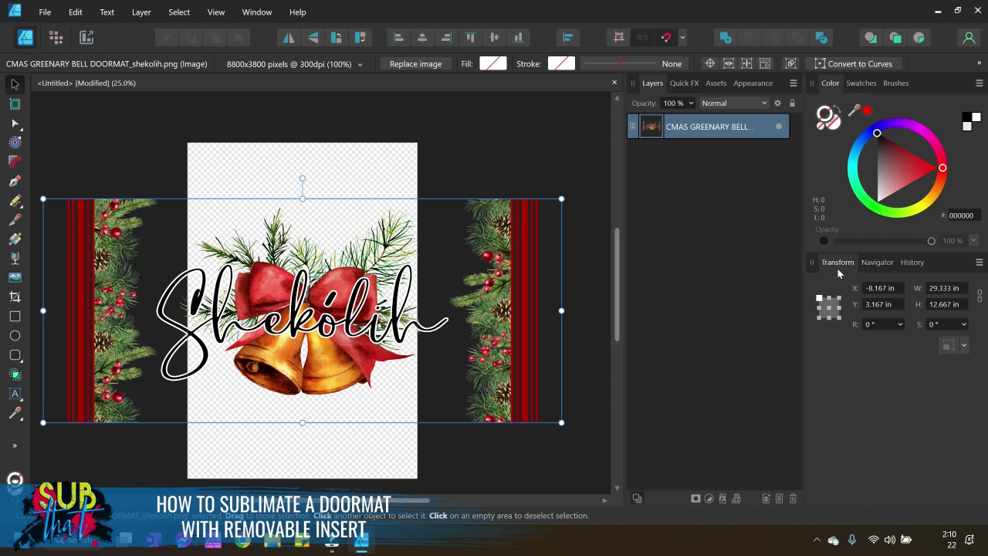
{"action": "left_click", "coordinate": [979, 300]}
{"action": "left_click", "coordinate": [978, 297]}
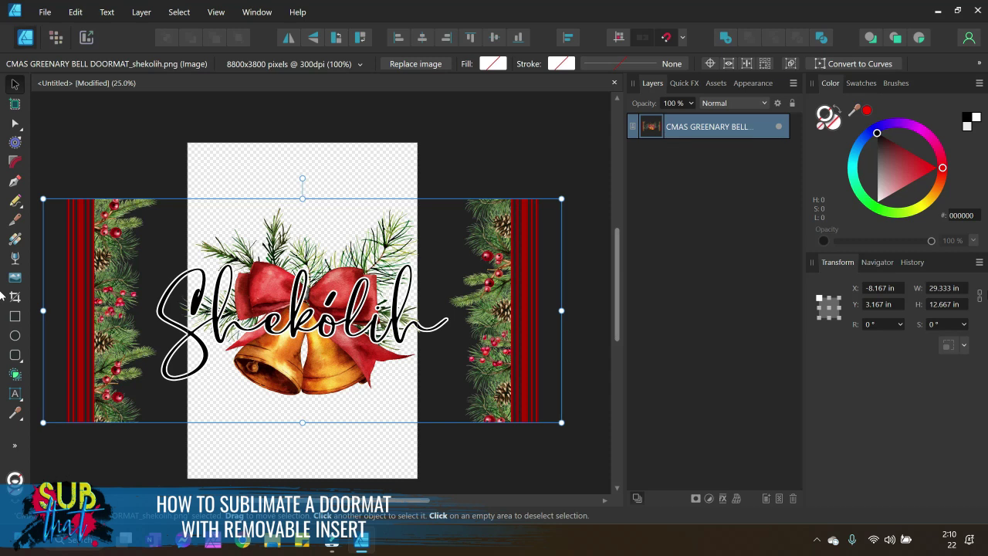
{"action": "left_click", "coordinate": [980, 294]}
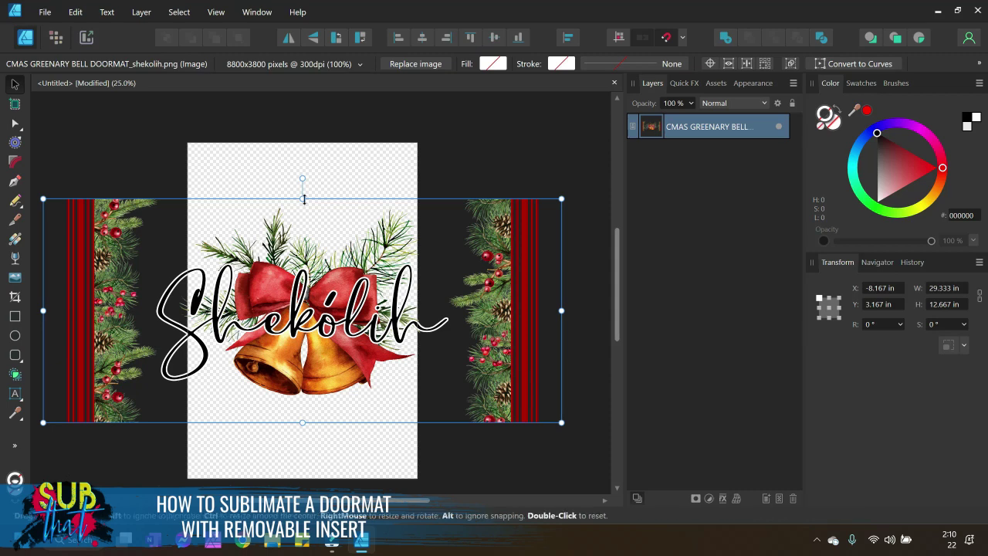
- Try stretching the doormat image upward to a height of about 23.8 in, undo the stretch and deselect the image
{"action": "left_click_drag", "start_coordinate": [304, 193], "coordinate": [304, 2]}
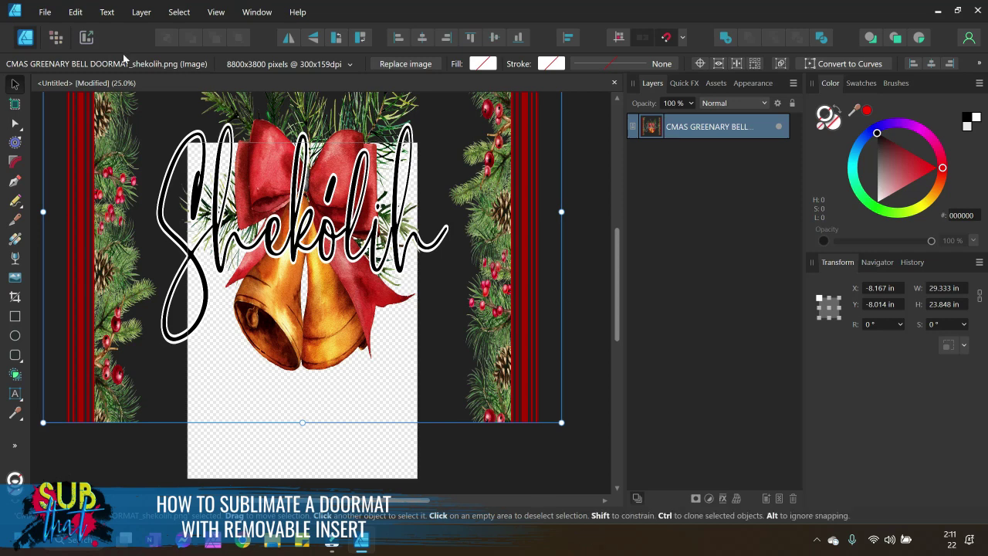
{"action": "left_click", "coordinate": [77, 13]}
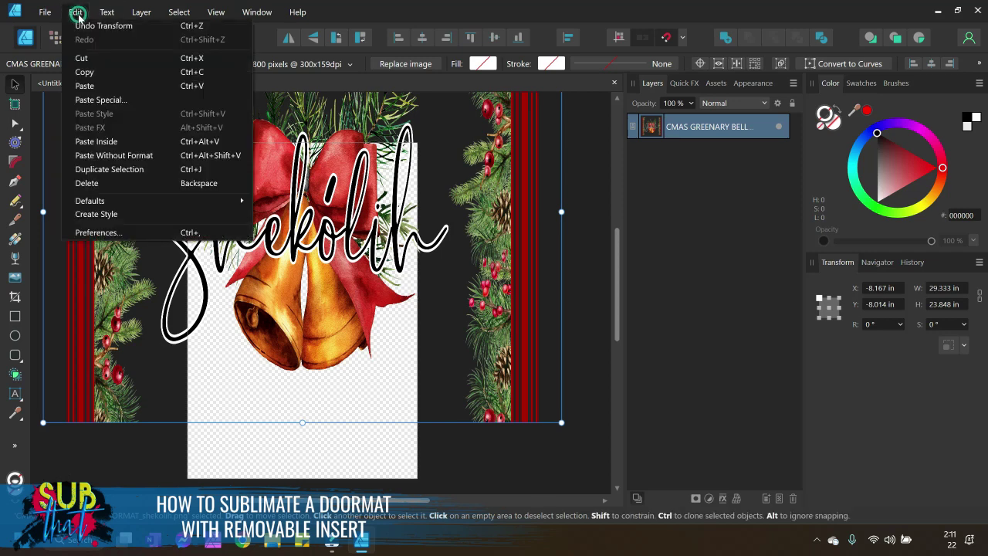
{"action": "left_click", "coordinate": [94, 26]}
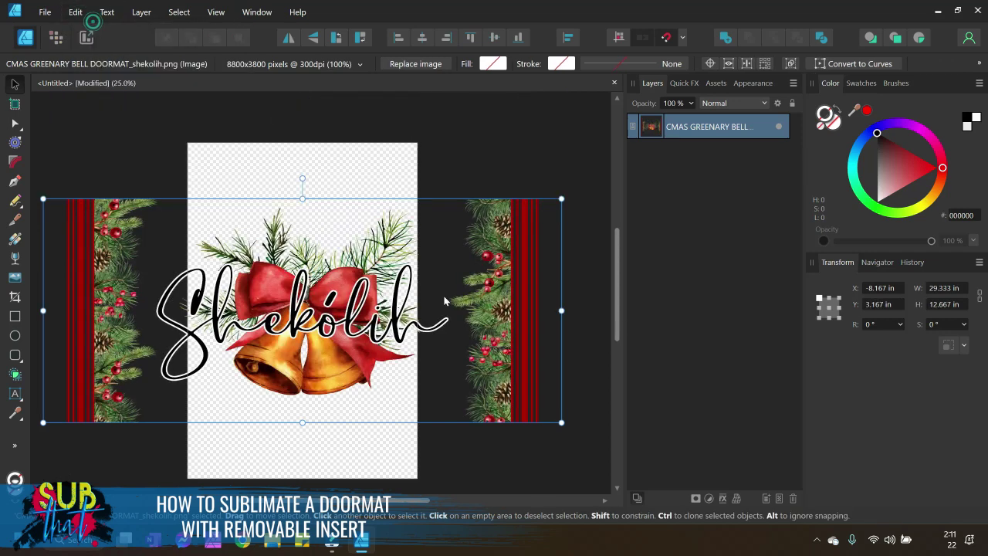
{"action": "left_click", "coordinate": [506, 478]}
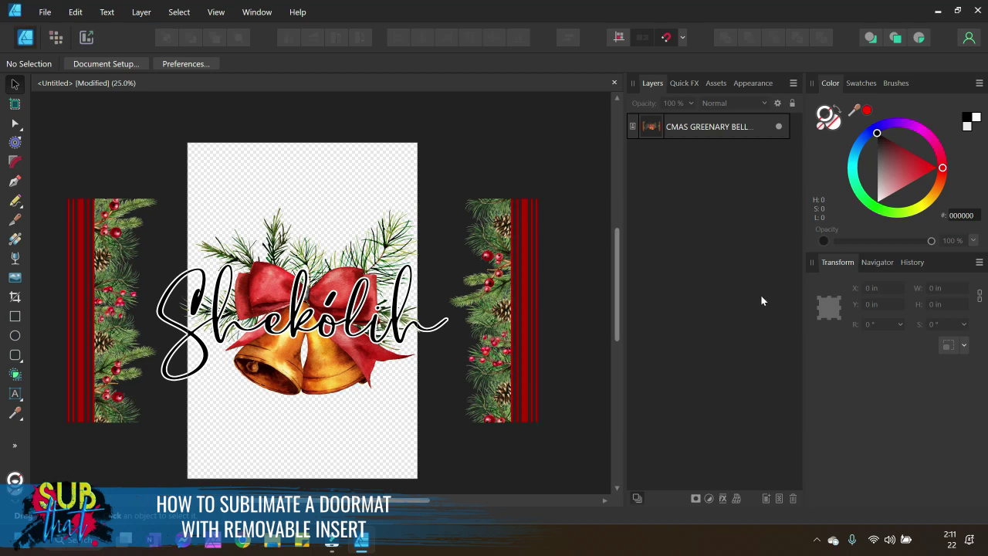
- Resize the doormat image proportionally to a width of 22+.125 in and move it back to the horizontal center of the page
{"action": "left_click", "coordinate": [478, 347]}
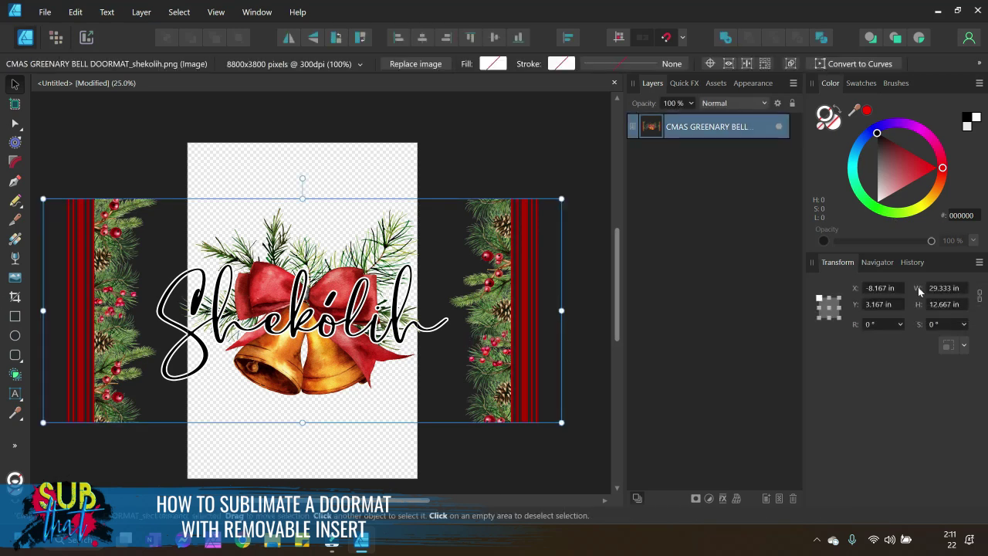
{"action": "left_click", "coordinate": [948, 290]}
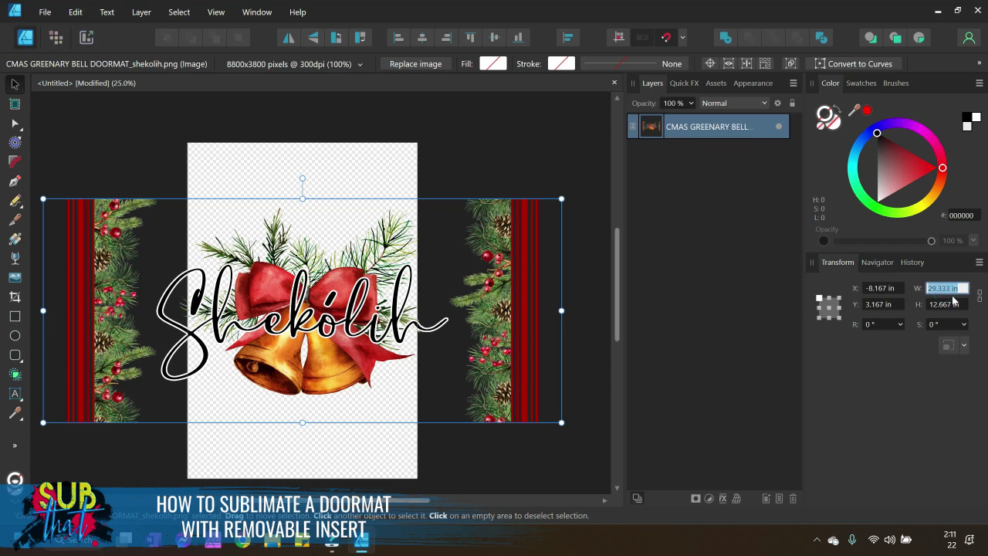
{"action": "type", "text": "22+.125"}
{"action": "key", "text": "Return"}
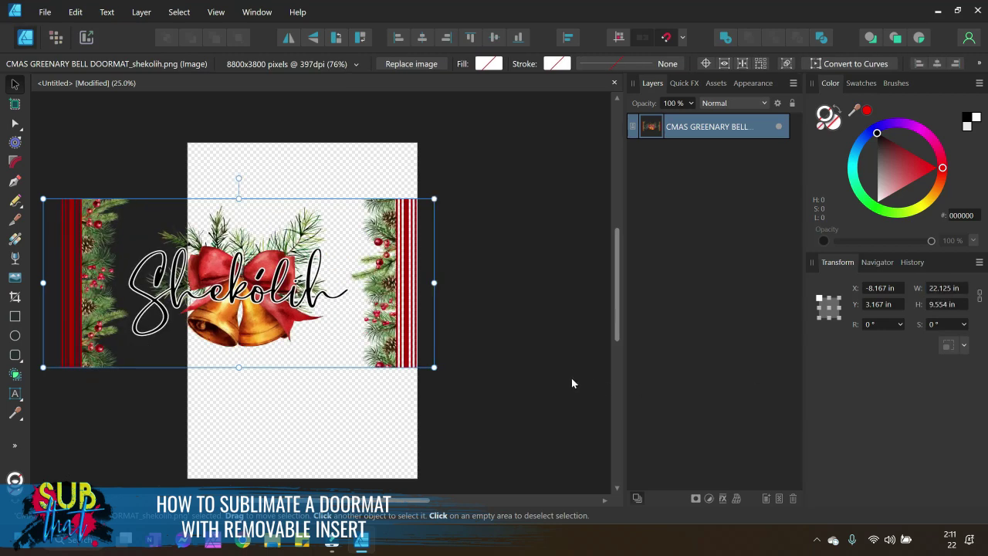
{"action": "left_click_drag", "start_coordinate": [269, 312], "coordinate": [330, 319]}
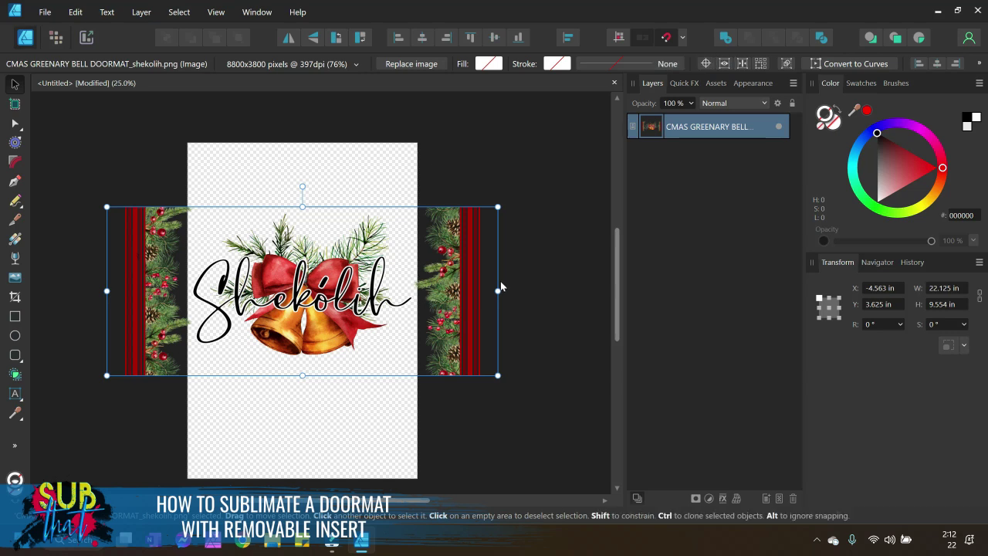
- Set the doormat image's height to 10 in with its proportions kept
{"action": "left_click", "coordinate": [946, 304]}
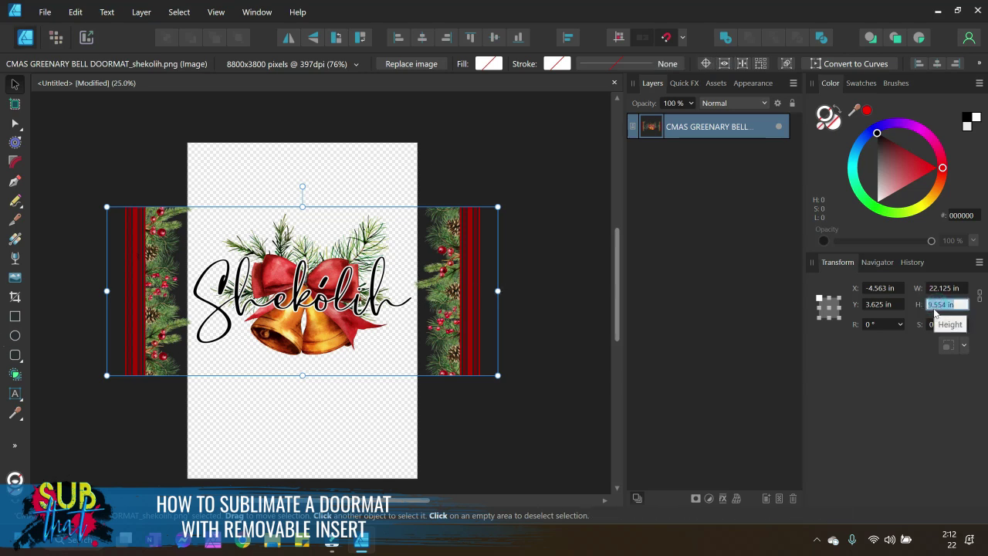
{"action": "type", "text": "10"}
{"action": "key", "text": "Return"}
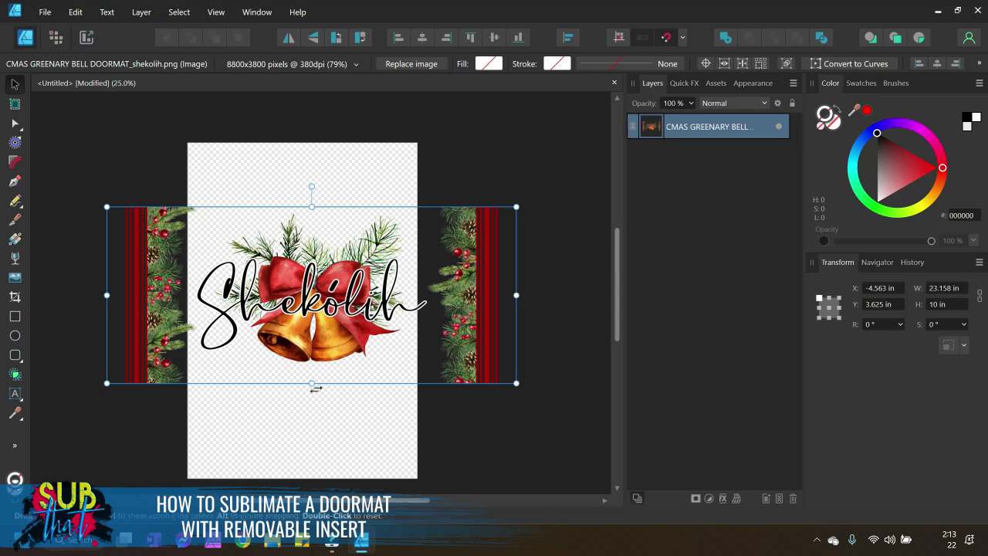
- Examine the greenery and striped borders at both ends of the doormat image at 50% zoom
{"action": "left_click", "coordinate": [872, 262]}
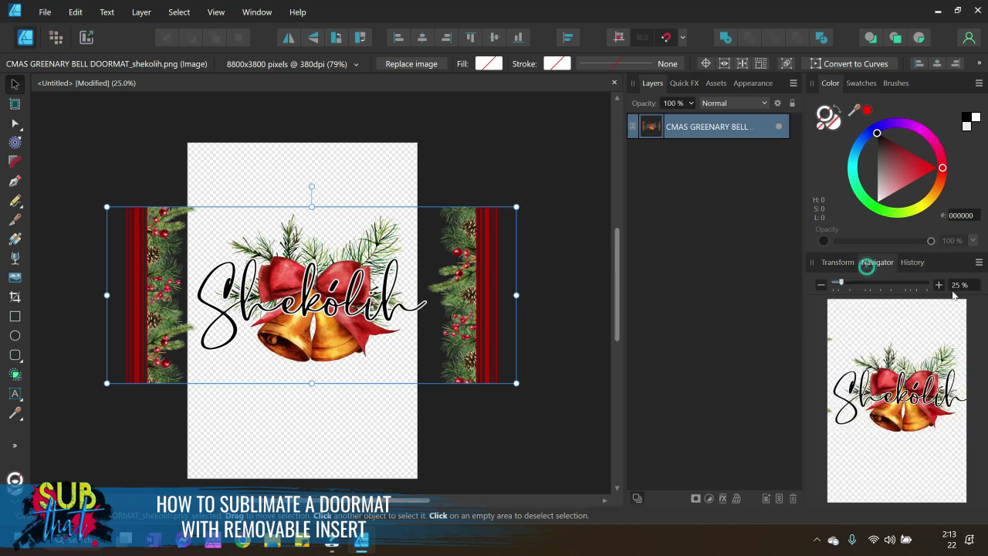
{"action": "left_click", "coordinate": [938, 284]}
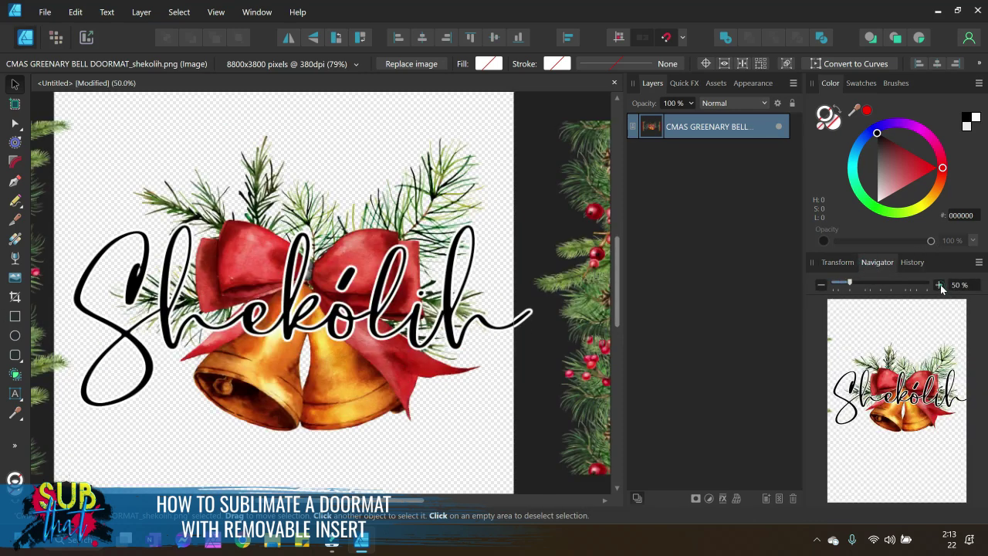
{"action": "scroll", "coordinate": [367, 301], "scroll_direction": "left", "scroll_amount": 5}
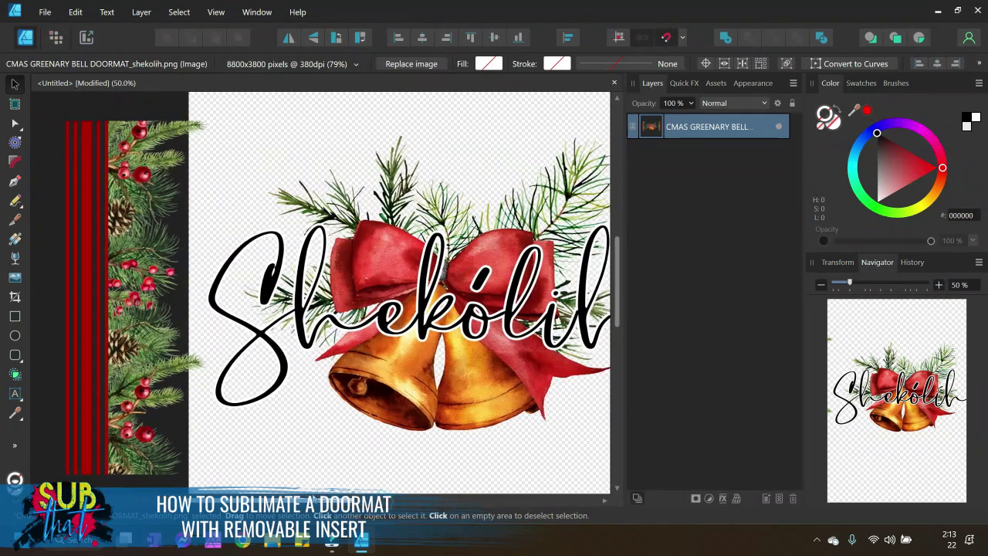
{"action": "scroll", "coordinate": [368, 301], "scroll_direction": "down", "scroll_amount": 2}
{"action": "scroll", "coordinate": [367, 301], "scroll_direction": "up", "scroll_amount": 2}
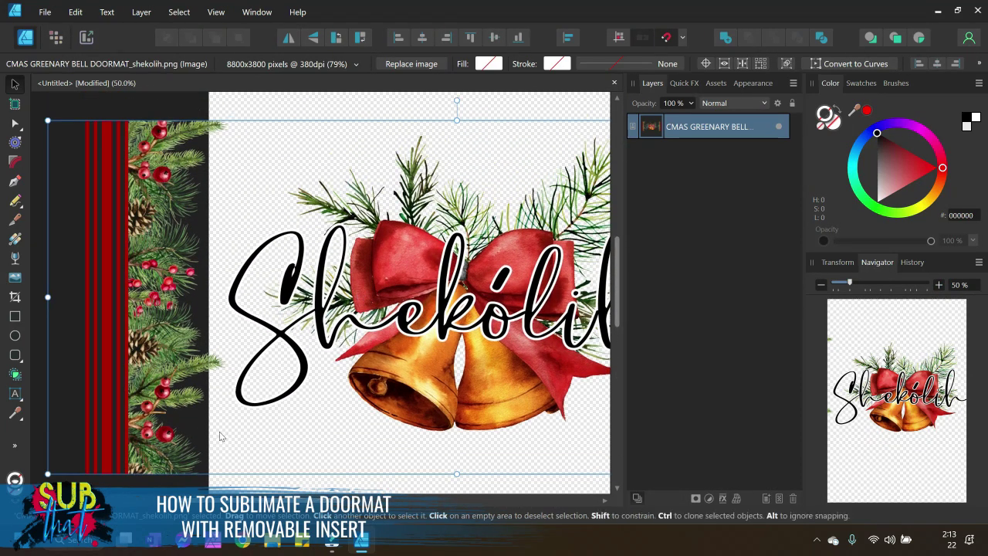
{"action": "scroll", "coordinate": [309, 499], "scroll_direction": "right", "scroll_amount": 3}
{"action": "scroll", "coordinate": [309, 499], "scroll_direction": "right", "scroll_amount": 1}
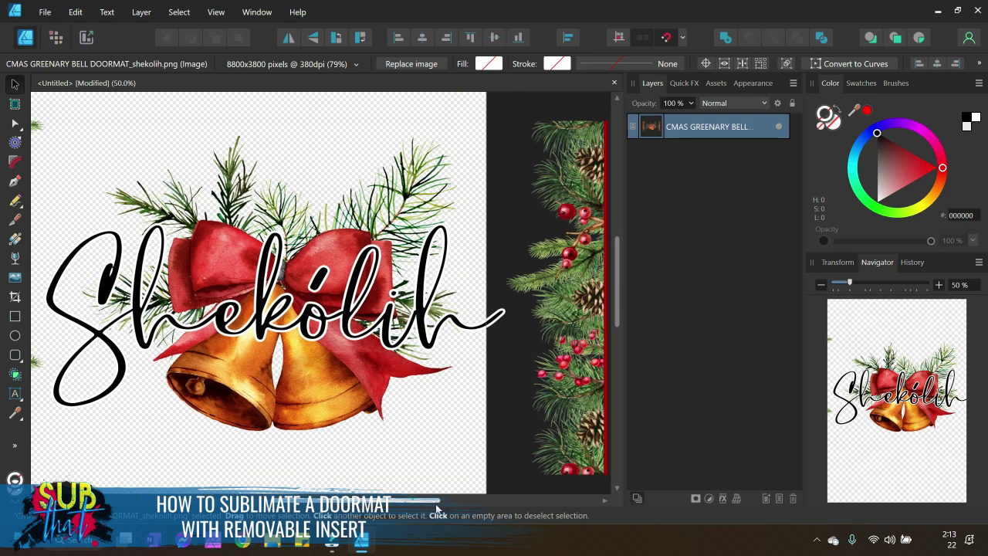
{"action": "scroll", "coordinate": [432, 500], "scroll_direction": "right", "scroll_amount": 3}
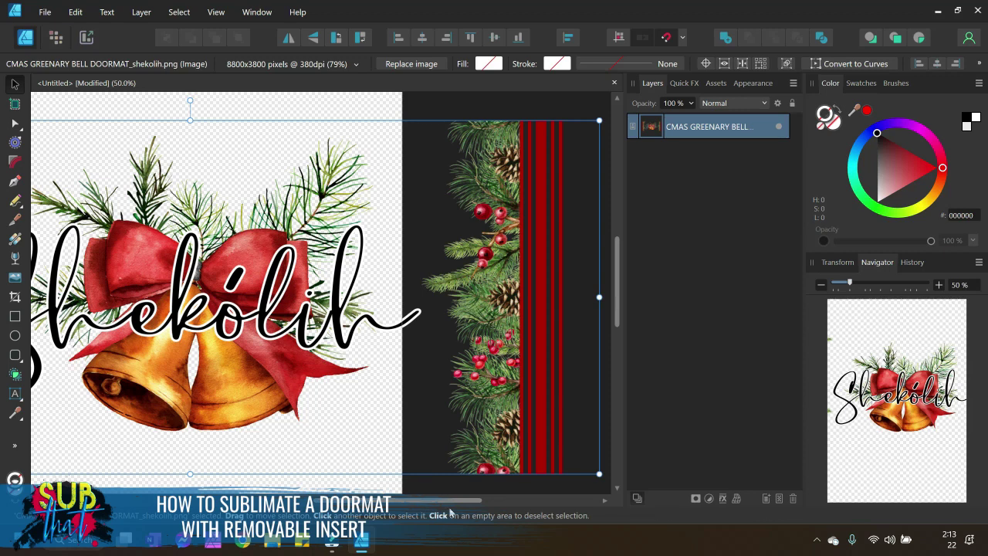
- Draw a rectangle enclosing the left greenery and striped border of the doormat image, stopping before the name lettering
{"action": "scroll", "coordinate": [451, 513], "scroll_direction": "left", "scroll_amount": 6}
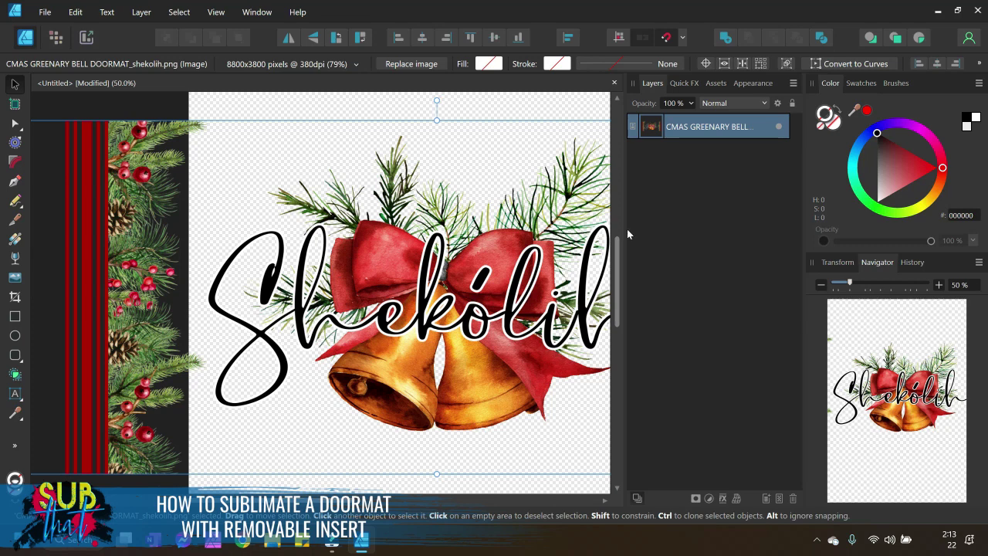
{"action": "left_click", "coordinate": [820, 286]}
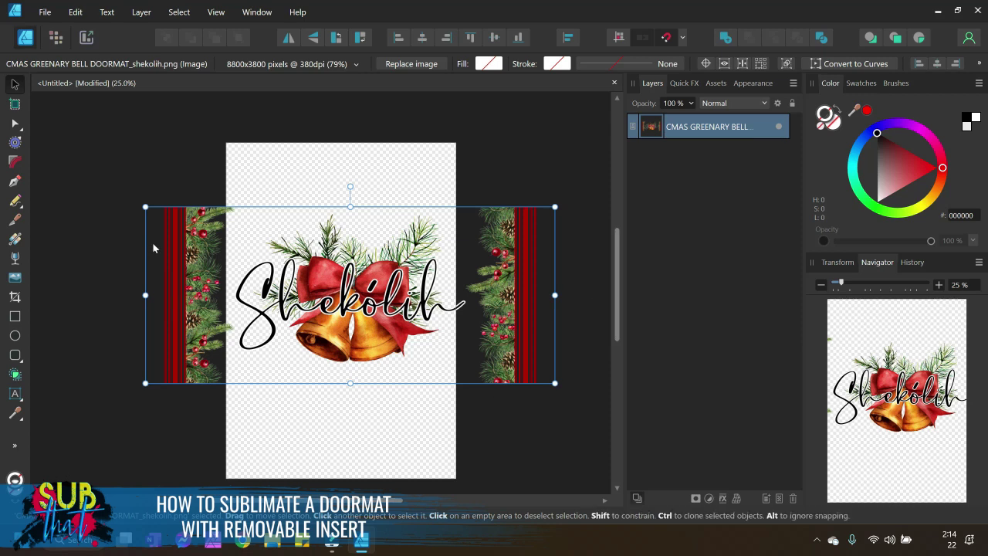
{"action": "left_click", "coordinate": [15, 316]}
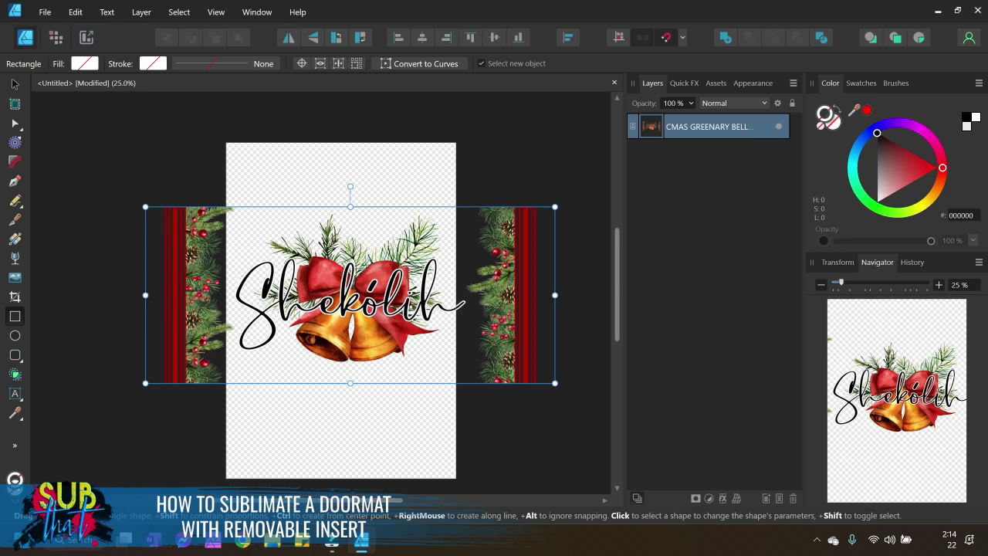
{"action": "left_click", "coordinate": [938, 284]}
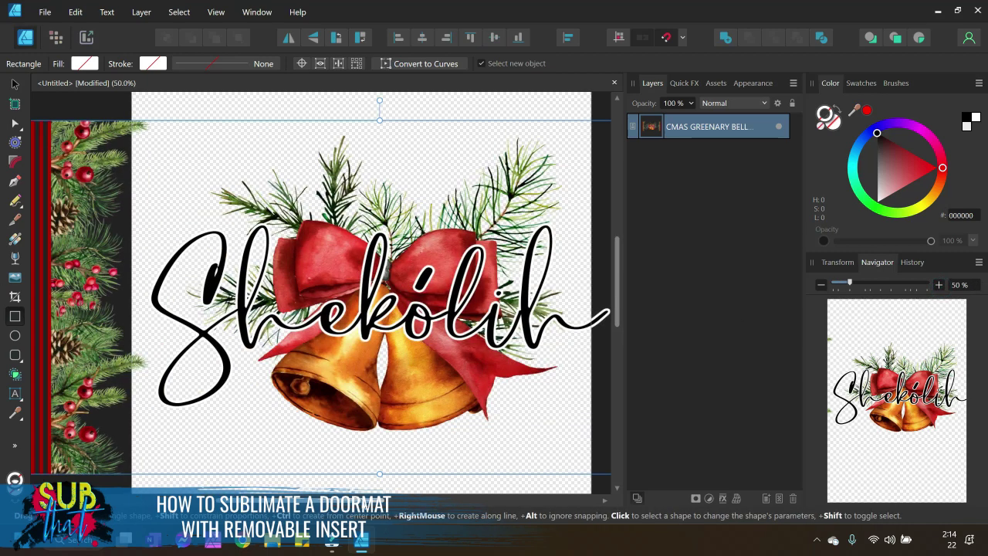
{"action": "scroll", "coordinate": [322, 293], "scroll_direction": "left", "scroll_amount": 5}
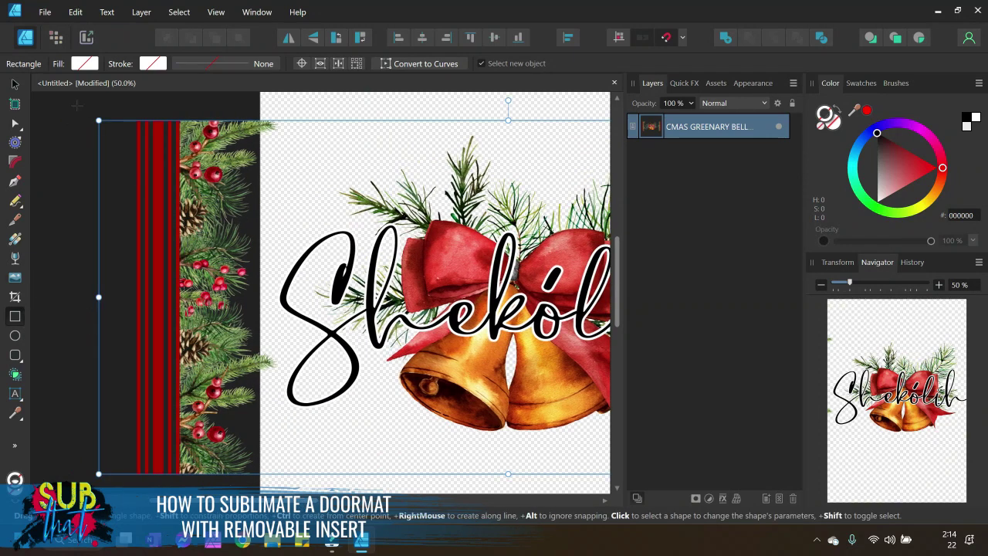
{"action": "left_click_drag", "start_coordinate": [78, 105], "coordinate": [277, 404]}
{"action": "scroll", "coordinate": [308, 404], "scroll_direction": "up", "scroll_amount": 5}
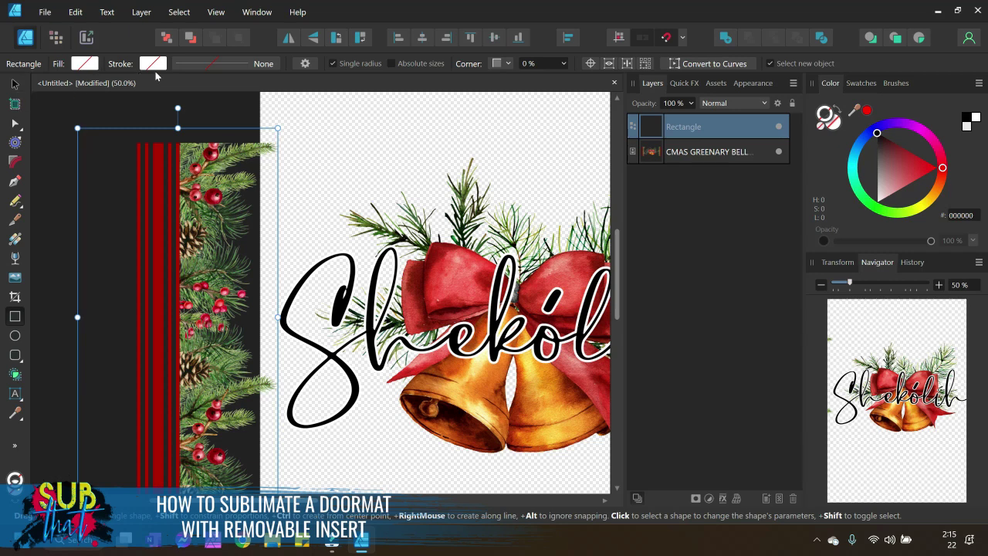
- Fill the new rectangle over the left border with the solid pink colour CC8D8D and deselect it
{"action": "left_click", "coordinate": [15, 83]}
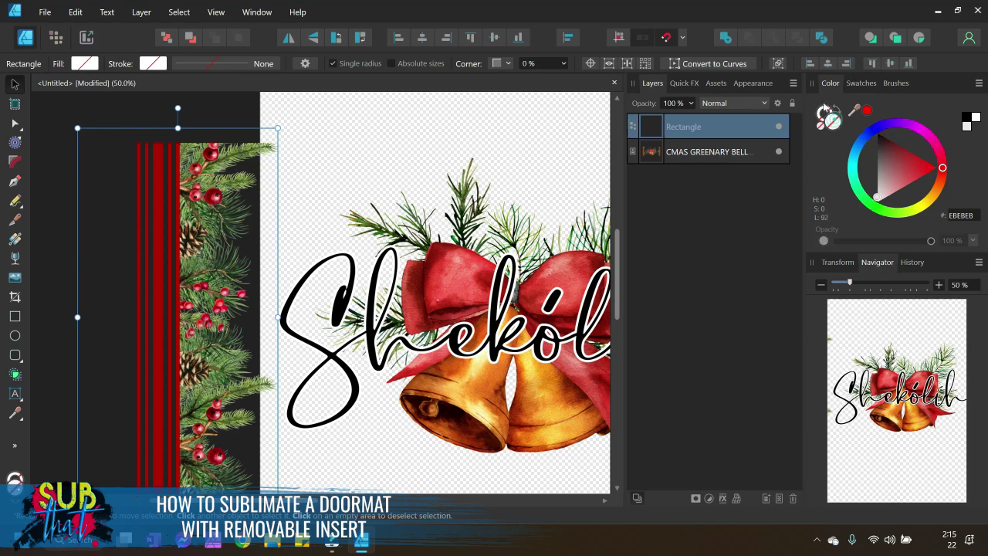
{"action": "left_click", "coordinate": [893, 183]}
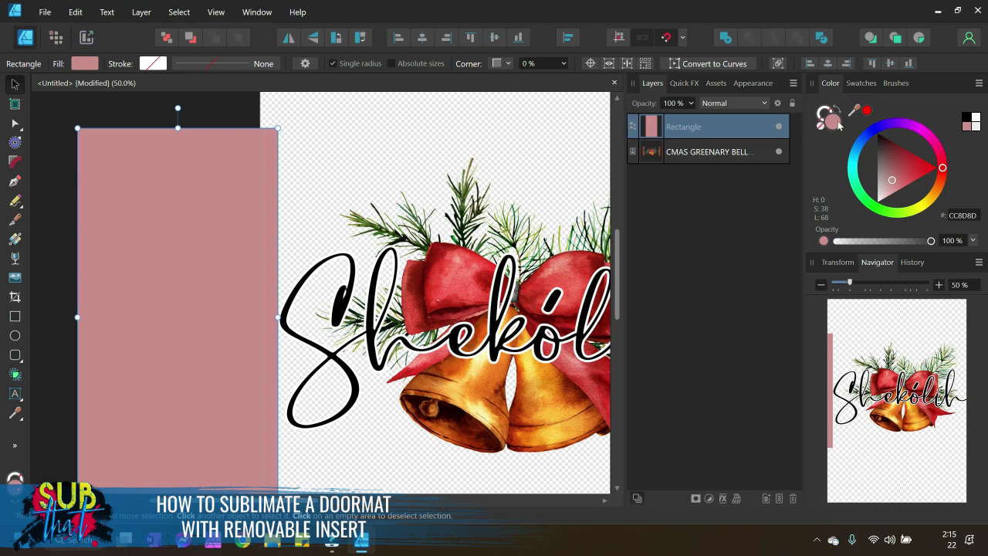
{"action": "left_click", "coordinate": [822, 284]}
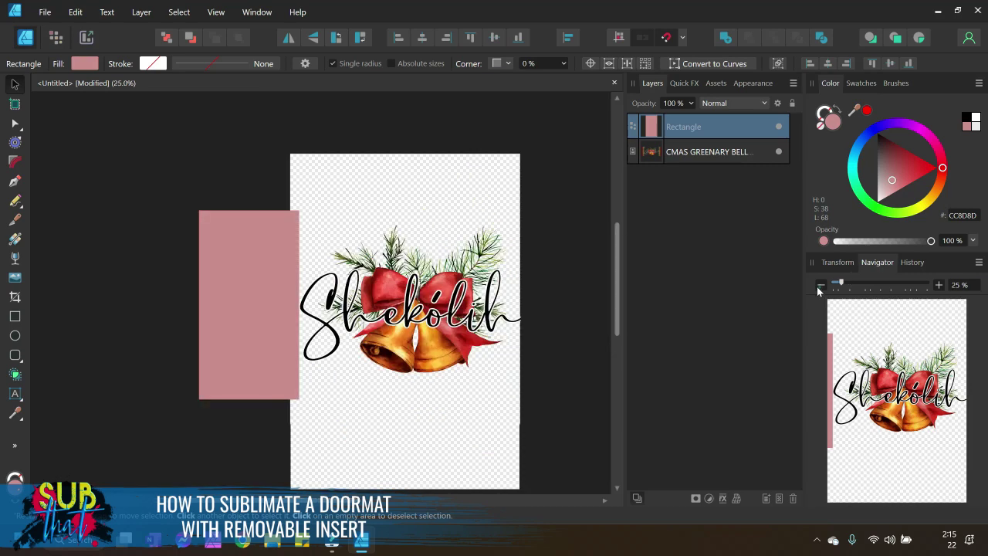
{"action": "left_click", "coordinate": [52, 327]}
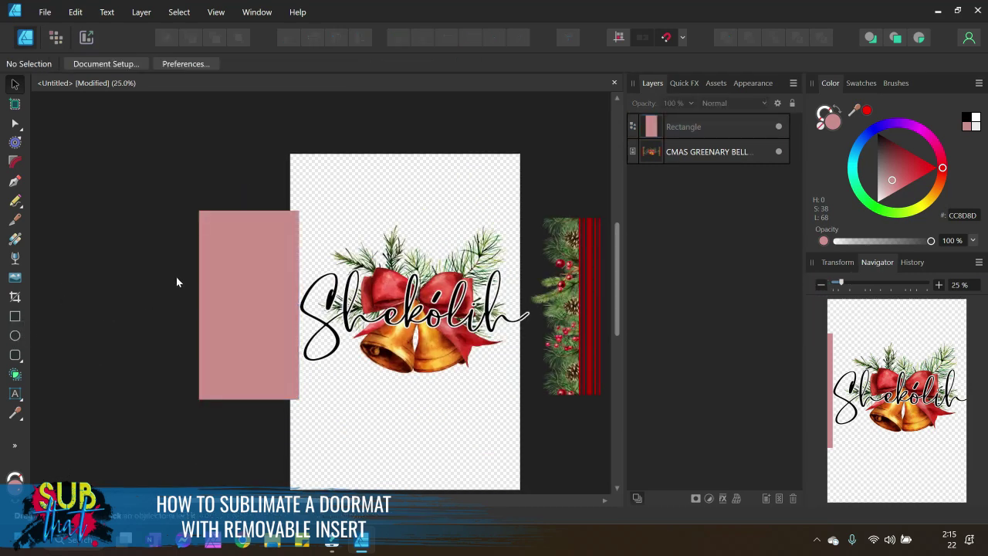
- Draw a second rectangle, about 20.4 x 10.7 in, from the first rectangle's right edge past the doormat image's right end
{"action": "left_click", "coordinate": [14, 315]}
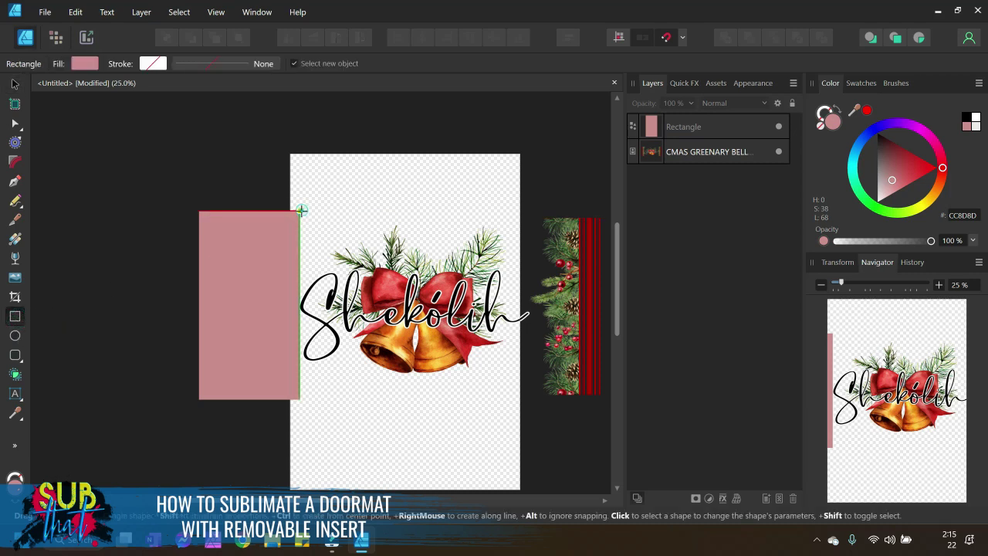
{"action": "left_click_drag", "start_coordinate": [300, 209], "coordinate": [559, 399]}
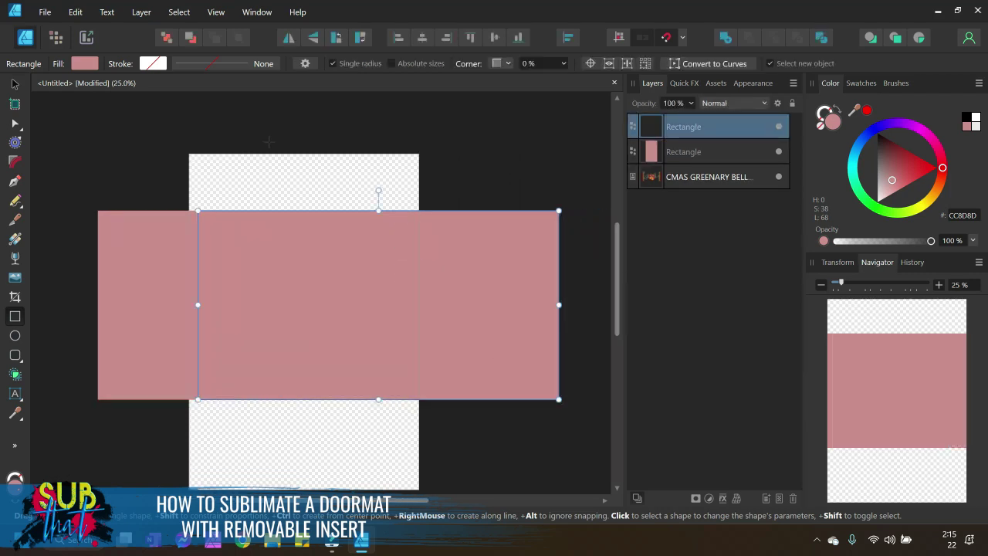
{"action": "left_click", "coordinate": [15, 83]}
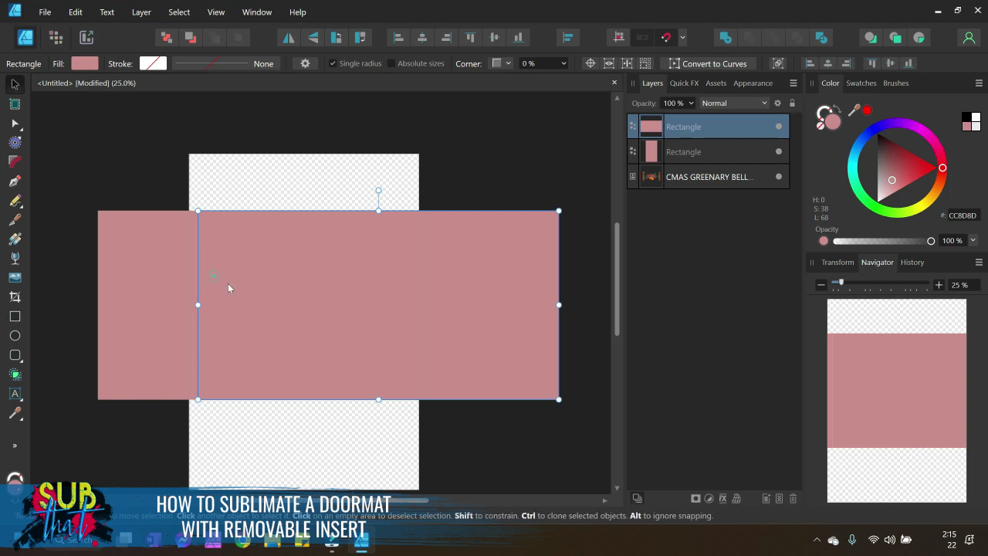
- Snap the larger rectangle's left edge flush against the first rectangle with their top edges aligned
{"action": "mouse_move", "coordinate": [229, 284]}
{"action": "left_mouse_down"}
{"action": "mouse_move", "coordinate": [240, 285]}
{"action": "mouse_move", "coordinate": [229, 282]}
{"action": "left_mouse_up"}
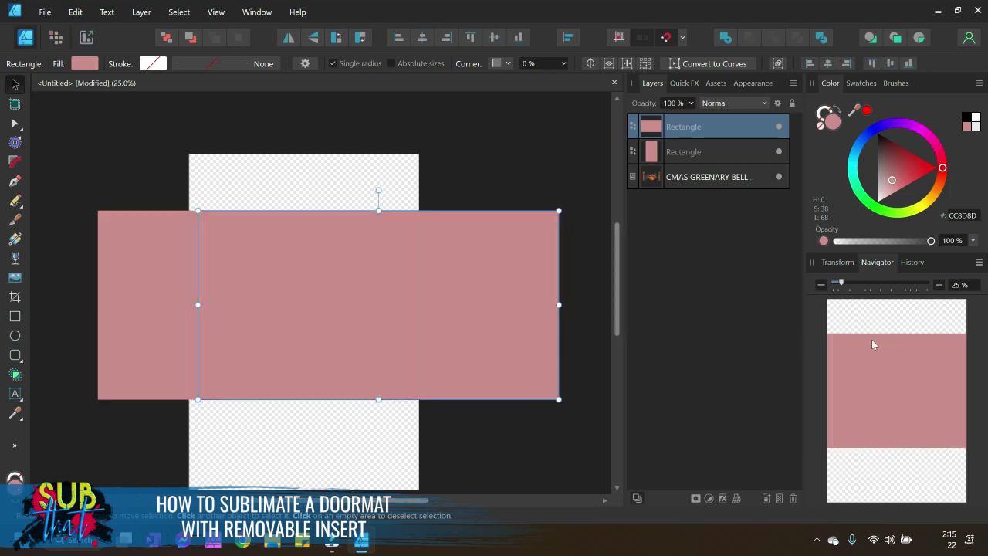
{"action": "left_click", "coordinate": [939, 285]}
{"action": "scroll", "coordinate": [310, 401], "scroll_direction": "left", "scroll_amount": 4}
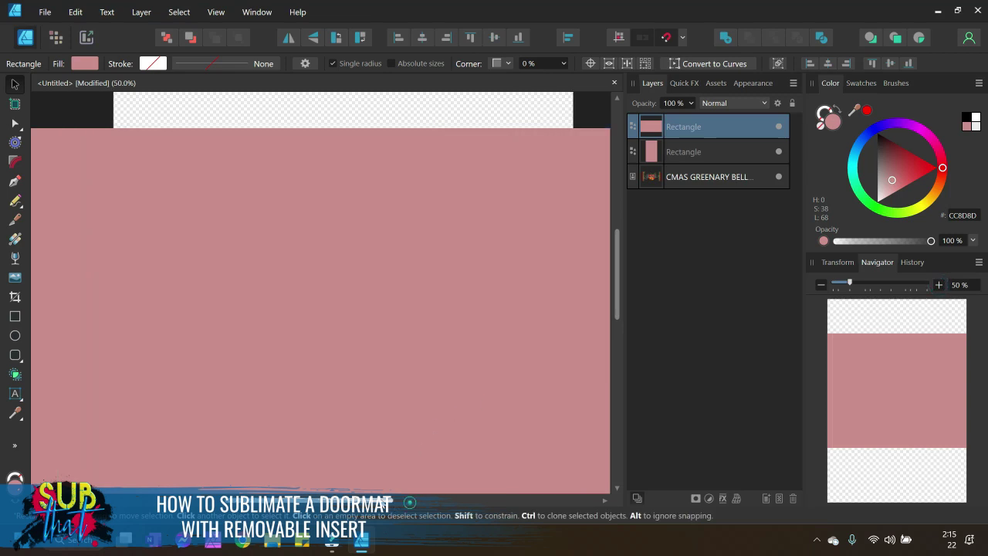
{"action": "mouse_move", "coordinate": [309, 401]}
{"action": "left_mouse_down"}
{"action": "mouse_move", "coordinate": [323, 392]}
{"action": "mouse_move", "coordinate": [307, 397]}
{"action": "left_mouse_up"}
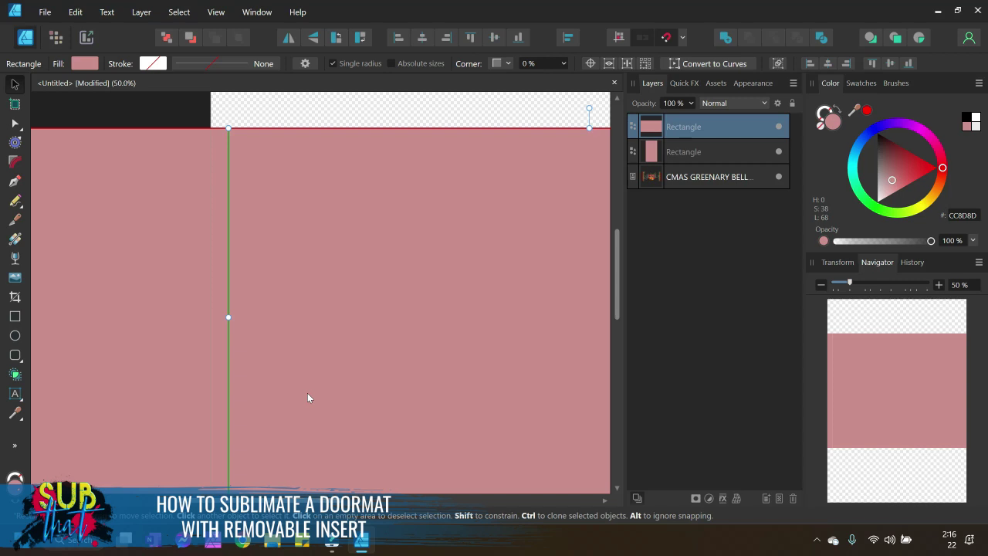
{"action": "left_click_drag", "start_coordinate": [307, 397], "coordinate": [307, 398]}
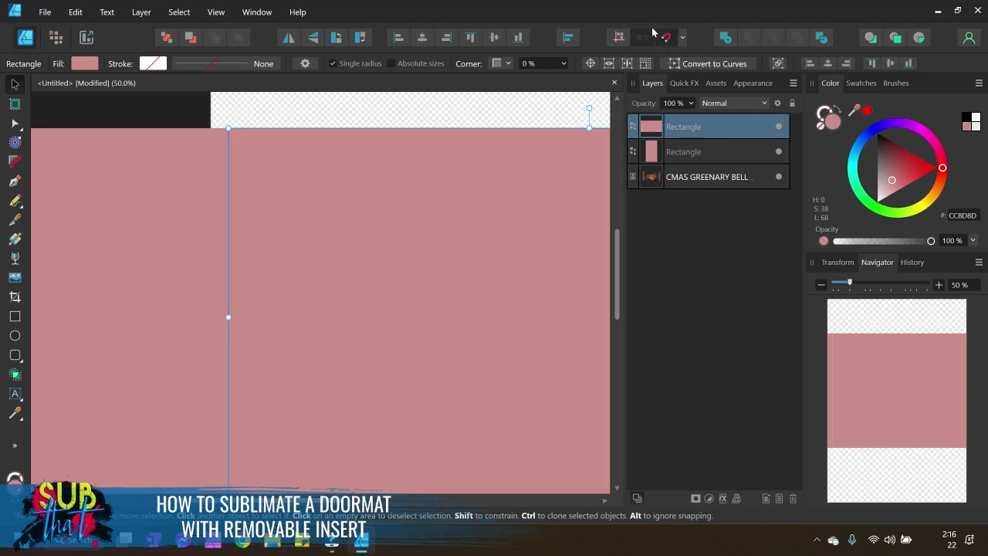
- Remove the fill from both rectangles together so the doormat artwork shows through, and deselect them
{"action": "left_click", "coordinate": [820, 285]}
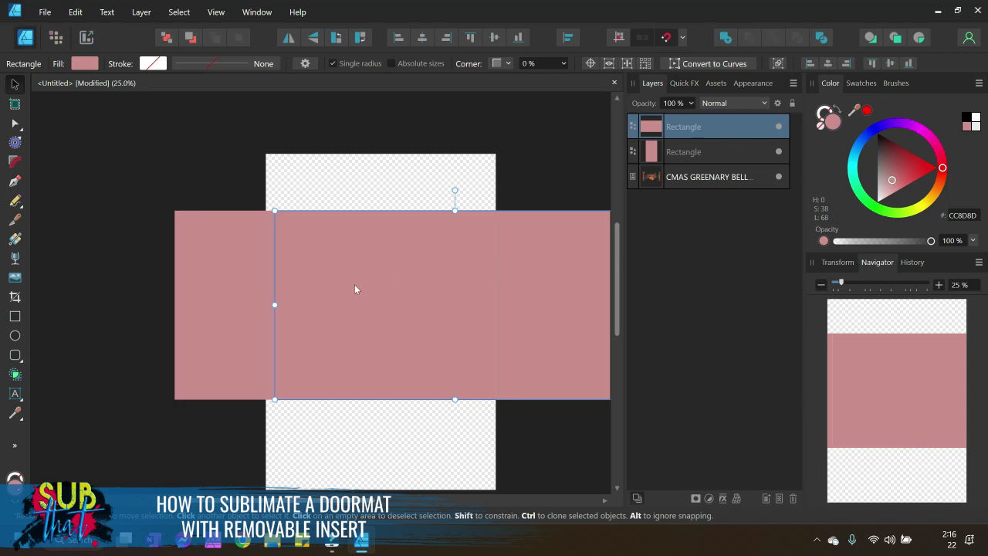
{"action": "scroll", "coordinate": [379, 426], "scroll_direction": "right", "scroll_amount": 2}
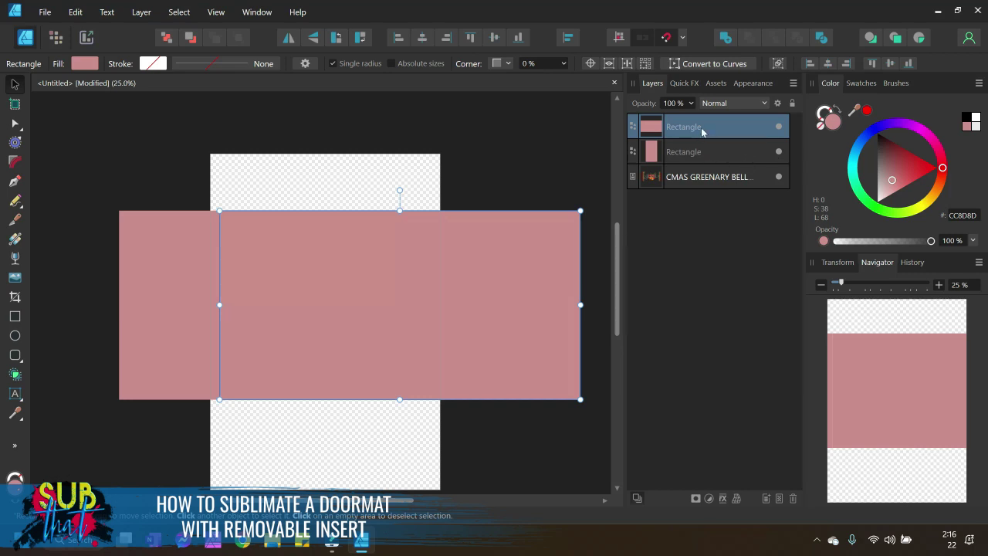
{"action": "left_click", "coordinate": [691, 152], "text": "shift"}
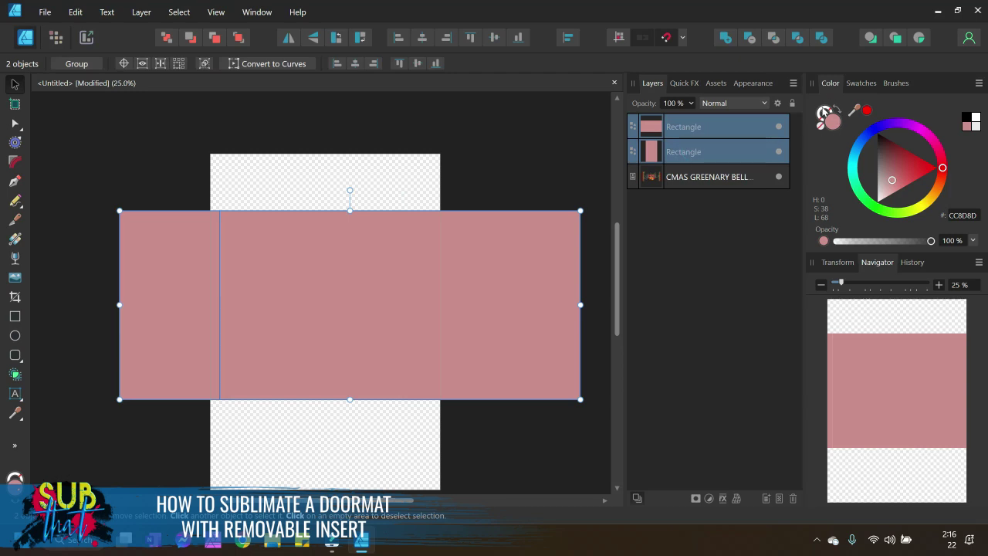
{"action": "left_click", "coordinate": [825, 113]}
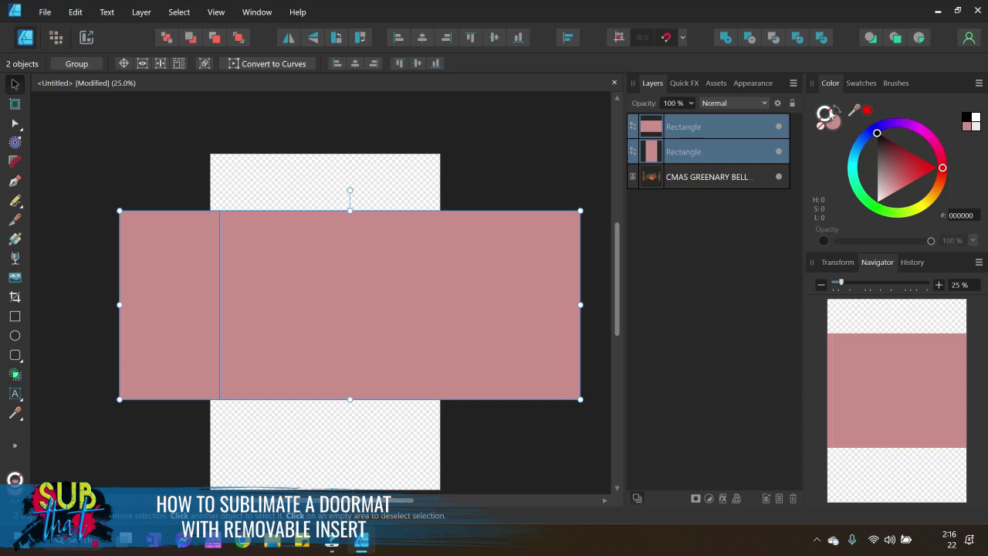
{"action": "left_click", "coordinate": [837, 124]}
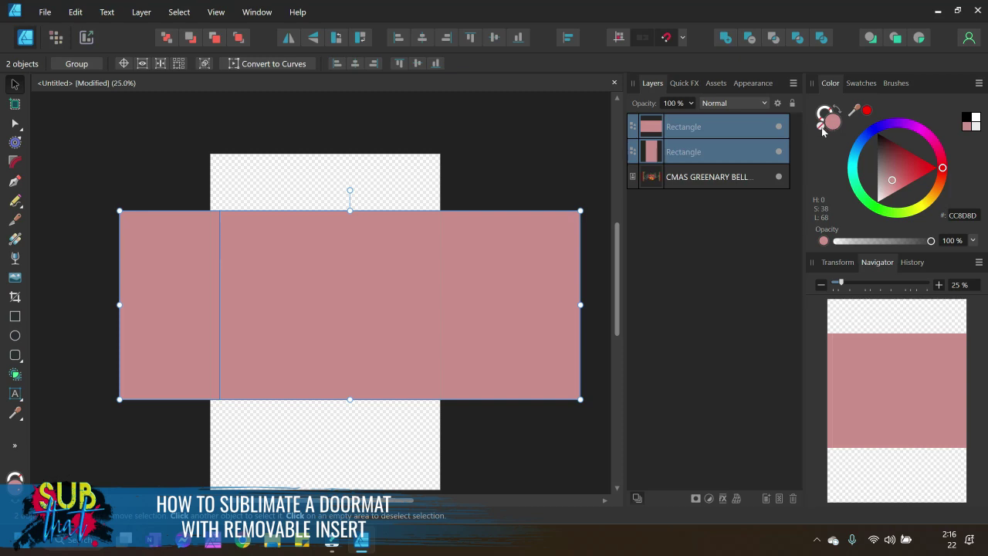
{"action": "left_click", "coordinate": [821, 128]}
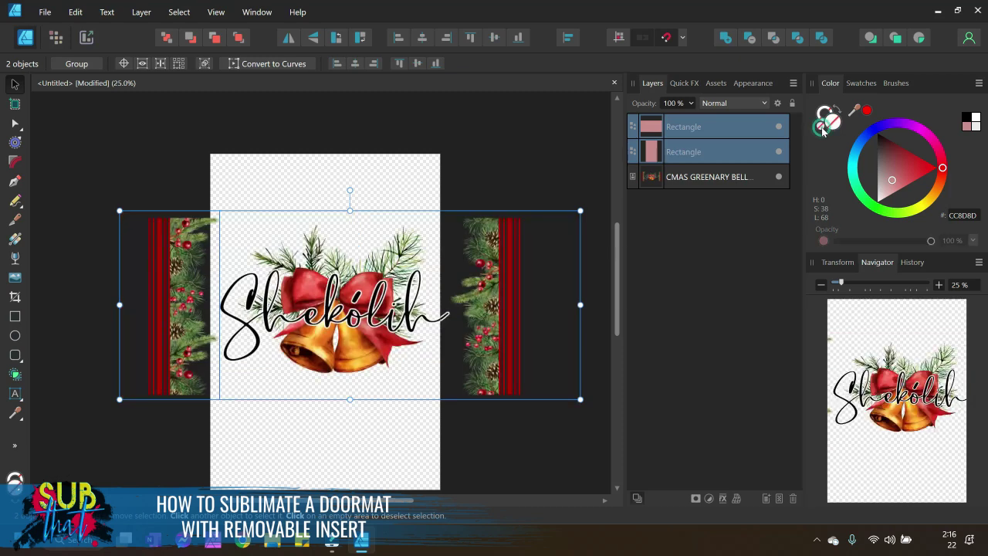
{"action": "left_click", "coordinate": [543, 132]}
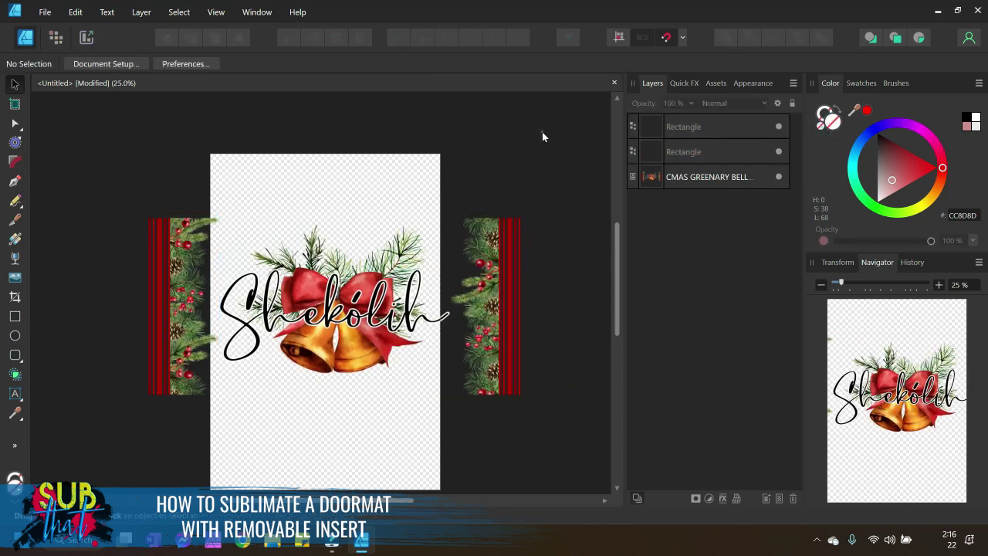
- Duplicate the doormat image so there is one copy for each of the two rectangles
{"action": "left_click", "coordinate": [683, 128]}
{"action": "left_click", "coordinate": [683, 152]}
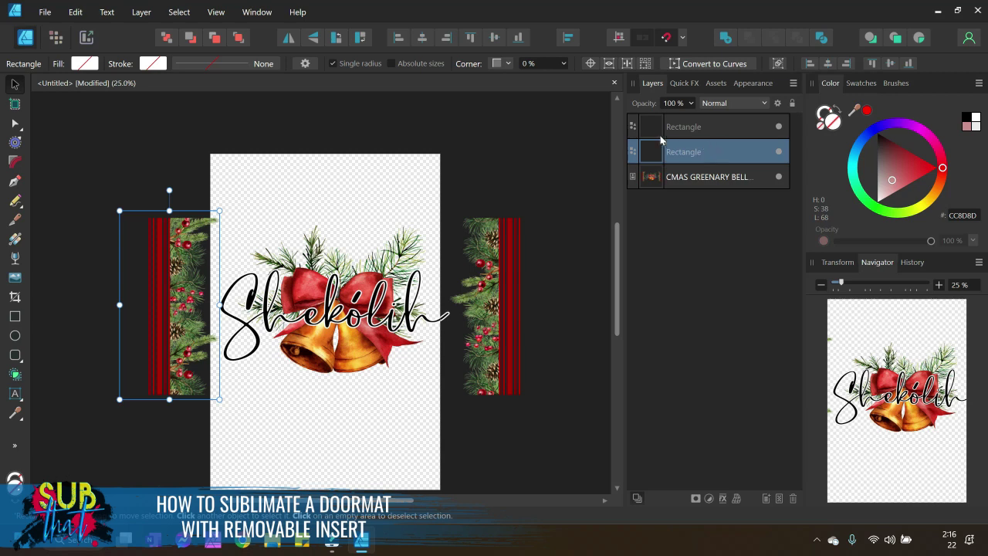
{"action": "left_click", "coordinate": [687, 182]}
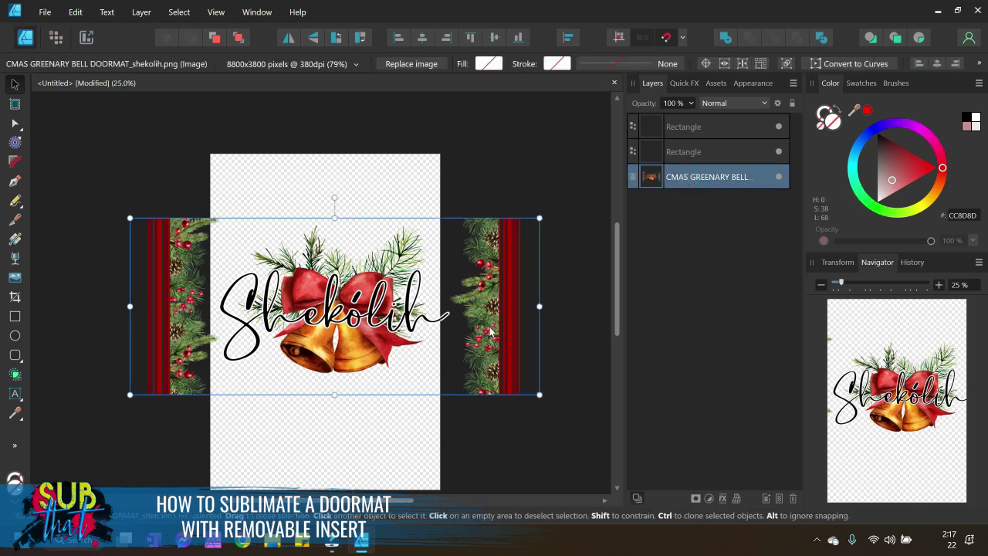
{"action": "right_click", "coordinate": [692, 181]}
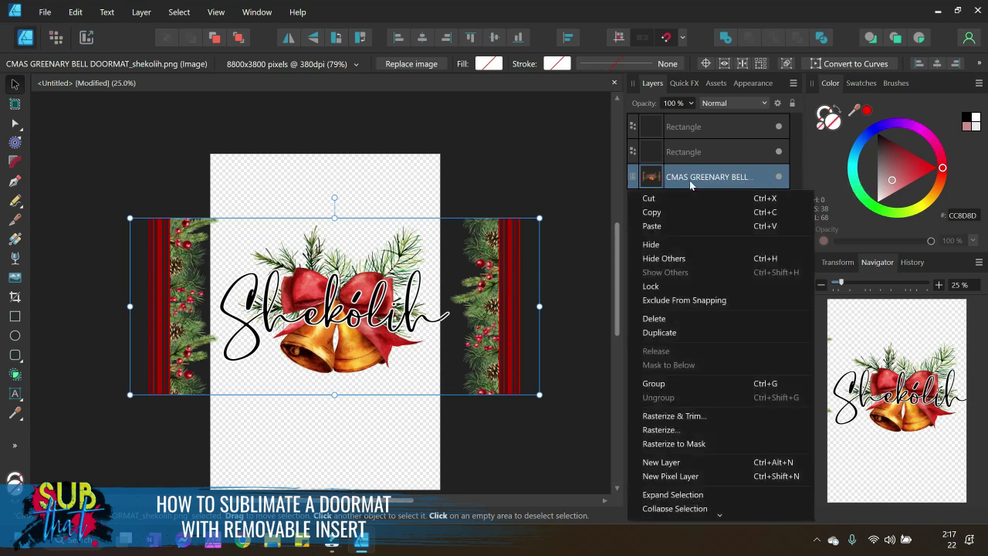
{"action": "left_click", "coordinate": [676, 338]}
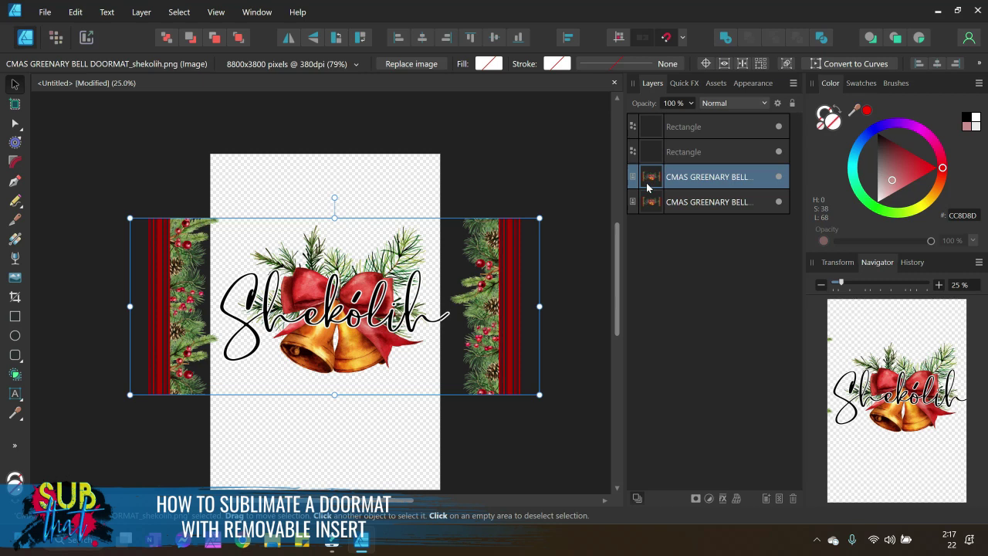
- Clip one doormat image copy inside the larger rectangle and the other inside the left border rectangle, and expand both layers
{"action": "left_click", "coordinate": [837, 262]}
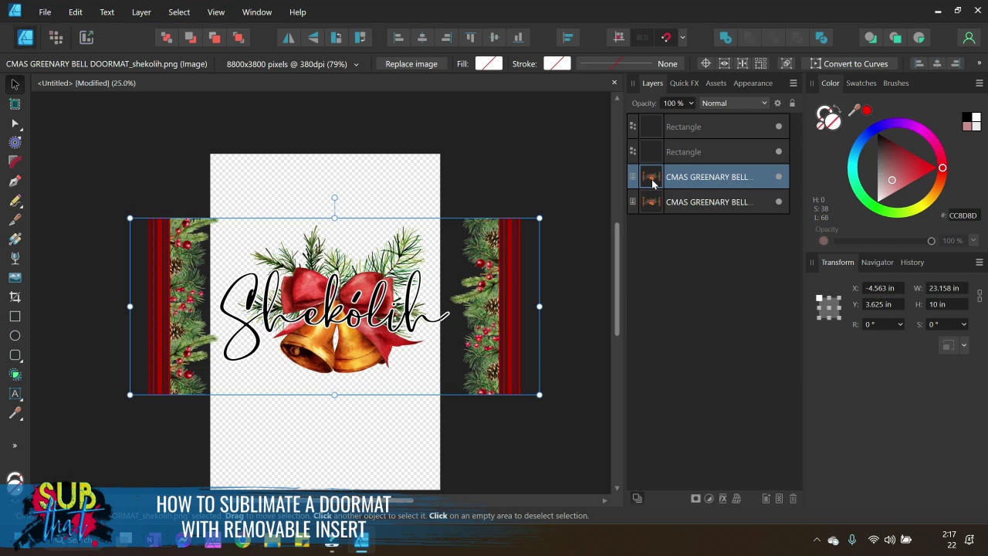
{"action": "left_click_drag", "start_coordinate": [652, 183], "coordinate": [685, 130]}
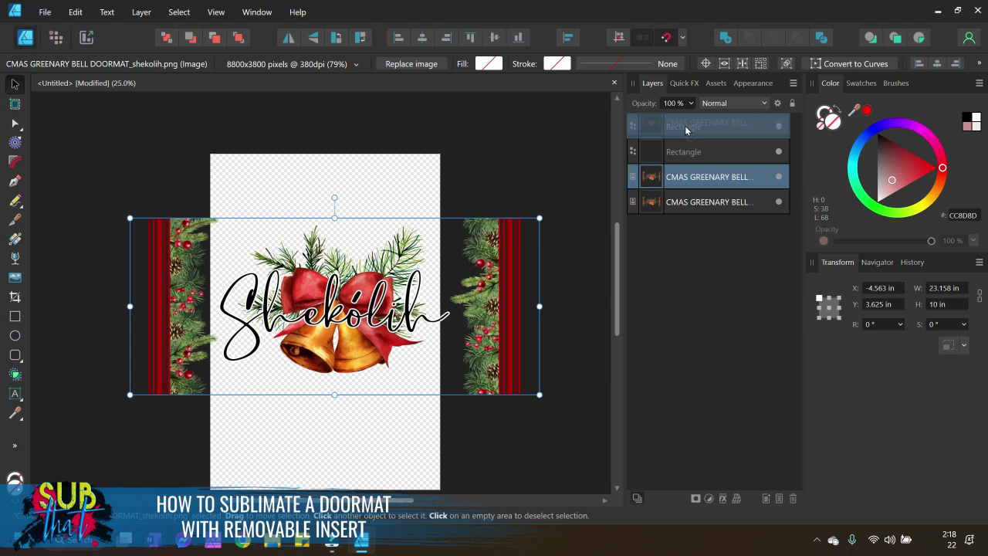
{"action": "left_click_drag", "start_coordinate": [685, 131], "coordinate": [684, 128]}
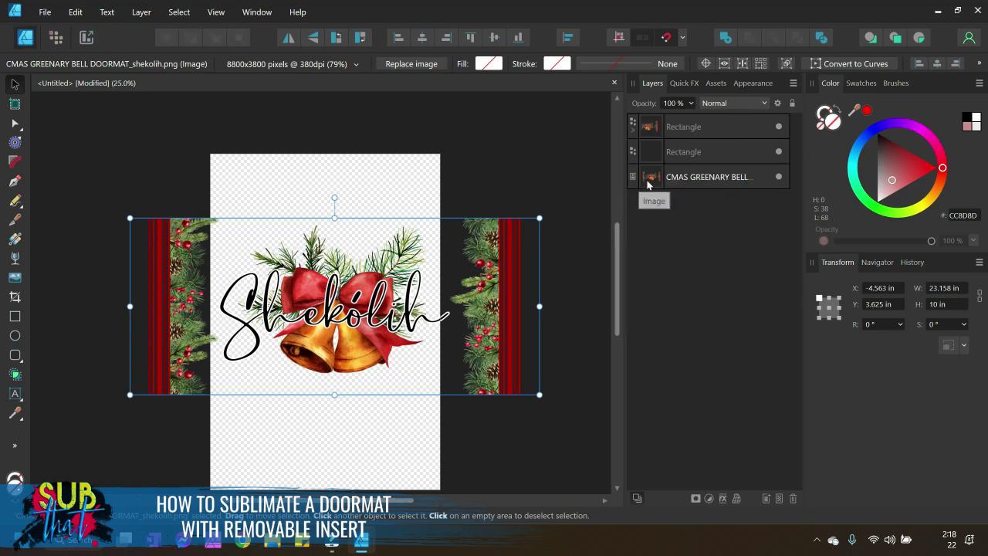
{"action": "left_click_drag", "start_coordinate": [655, 186], "coordinate": [684, 153]}
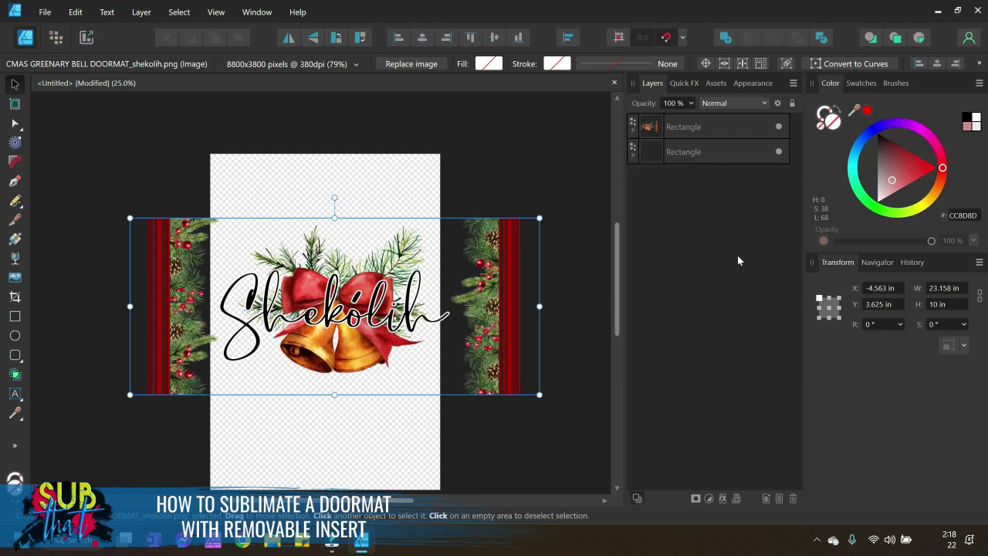
{"action": "left_click", "coordinate": [632, 152]}
{"action": "left_click", "coordinate": [632, 128]}
- Move the left border piece farther off the page and place the larger clipped piece at about X -1.47 in, Y 1.67 in
{"action": "left_click", "coordinate": [533, 232]}
{"action": "left_click", "coordinate": [534, 238]}
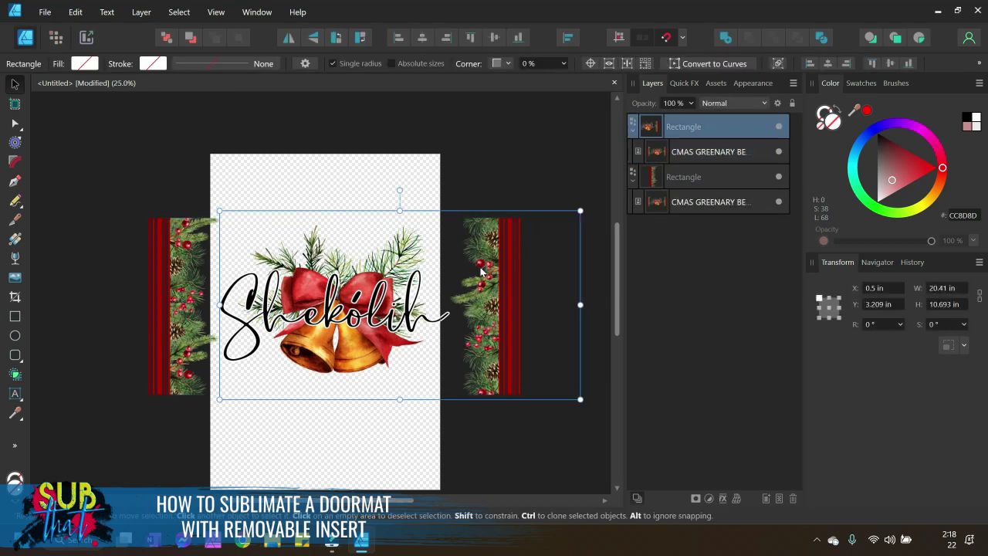
{"action": "left_click_drag", "start_coordinate": [455, 371], "coordinate": [532, 369]}
{"action": "left_click", "coordinate": [144, 315]}
{"action": "left_click_drag", "start_coordinate": [144, 315], "coordinate": [85, 309]}
{"action": "left_click", "coordinate": [571, 244]}
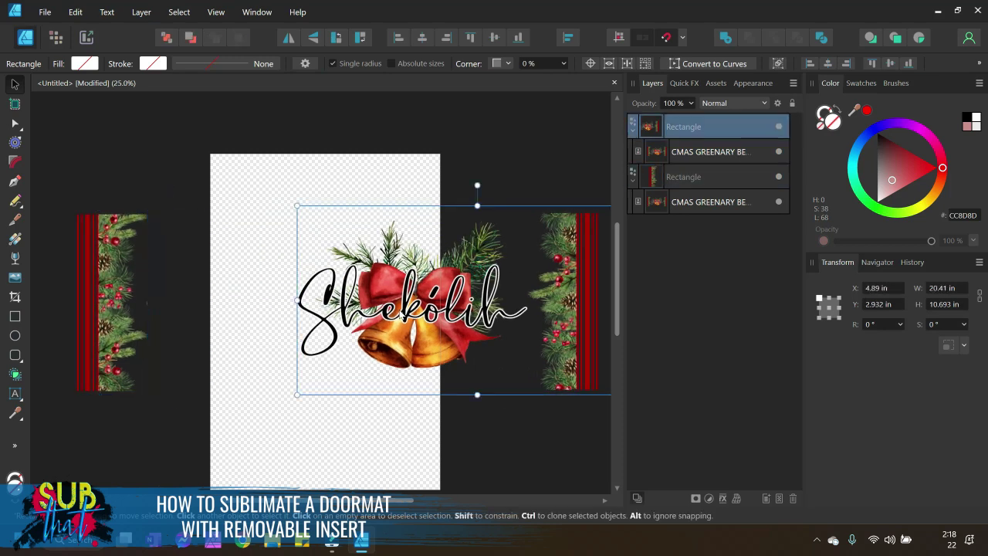
{"action": "left_click_drag", "start_coordinate": [571, 244], "coordinate": [458, 219]}
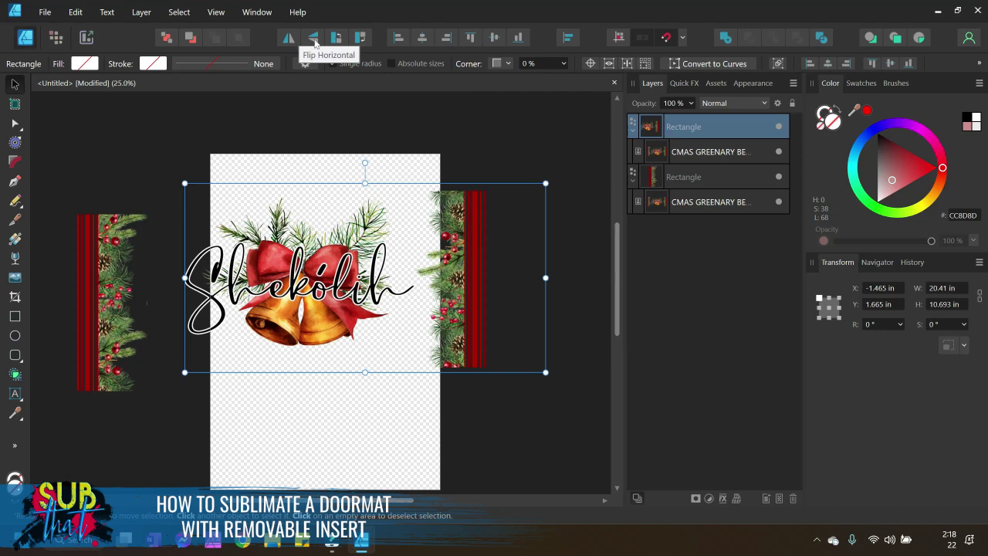
- Rotate the larger clipped piece 90 degrees clockwise, place it along the page's left edge at about X 10.69 in, Y 1.69 in, and deselect it
{"action": "left_click", "coordinate": [360, 37]}
{"action": "scroll", "coordinate": [505, 334], "scroll_direction": "down", "scroll_amount": 2}
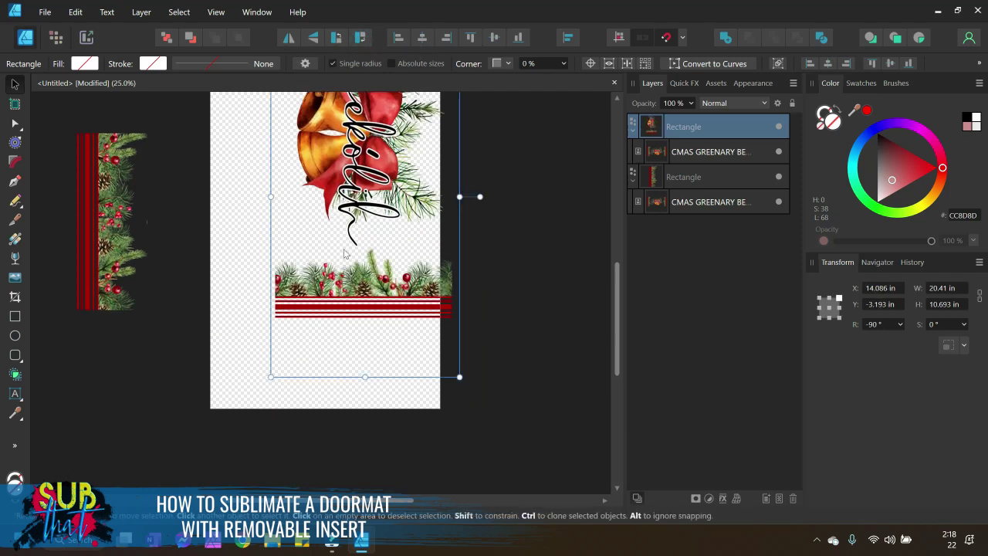
{"action": "left_click_drag", "start_coordinate": [344, 251], "coordinate": [283, 340]}
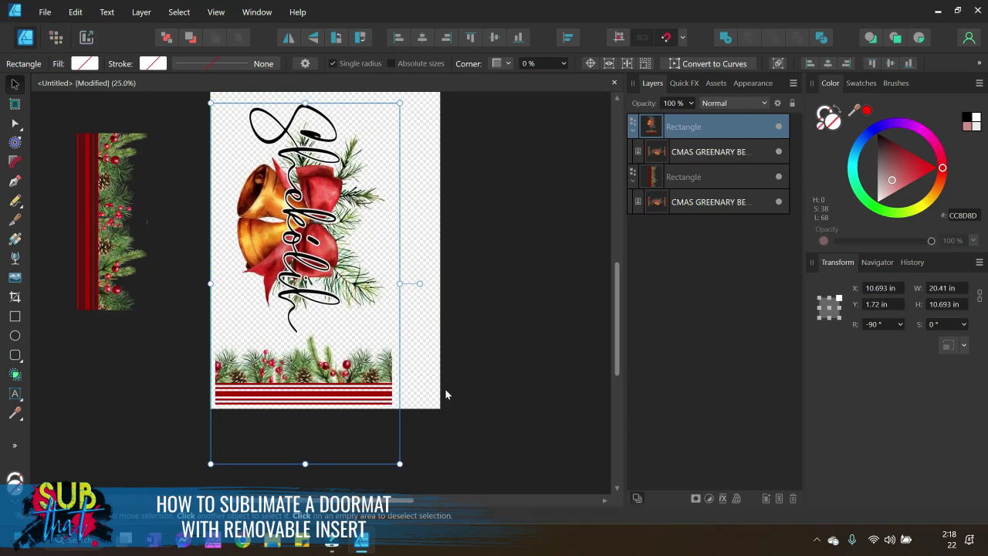
{"action": "key", "text": "Up"}
{"action": "key", "text": "Up"}
{"action": "key", "text": "Up"}
{"action": "key", "text": "Up"}
{"action": "key", "text": "Up"}
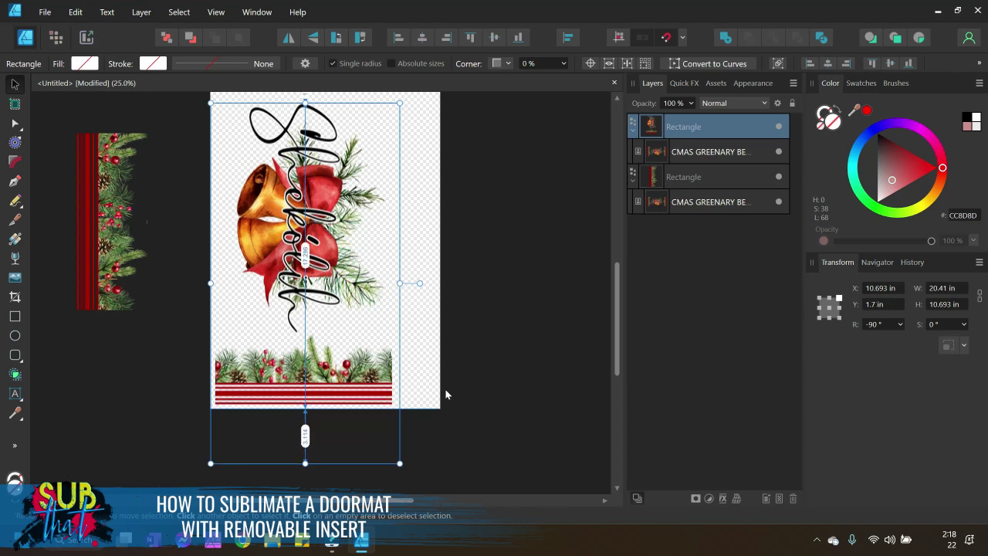
{"action": "key", "text": "Left"}
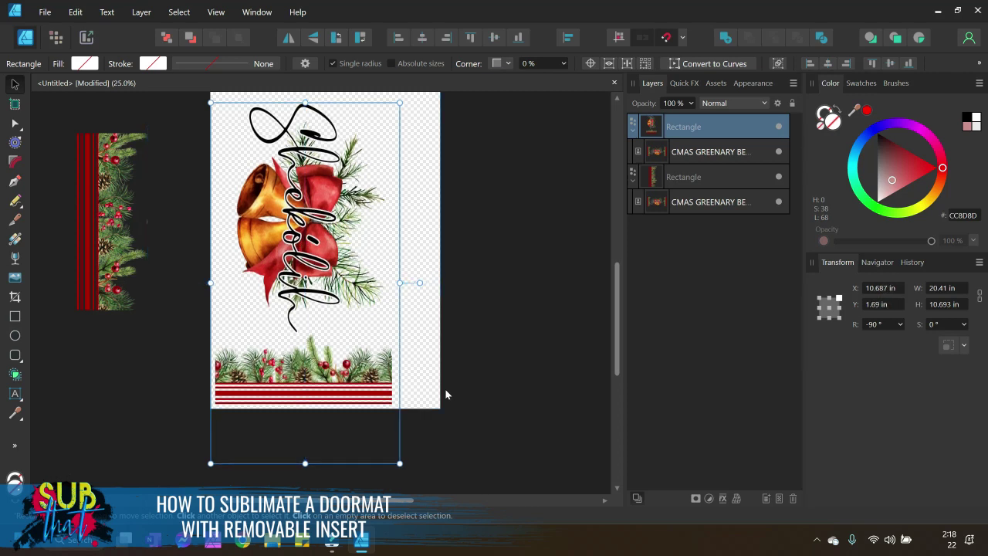
{"action": "left_click", "coordinate": [462, 388]}
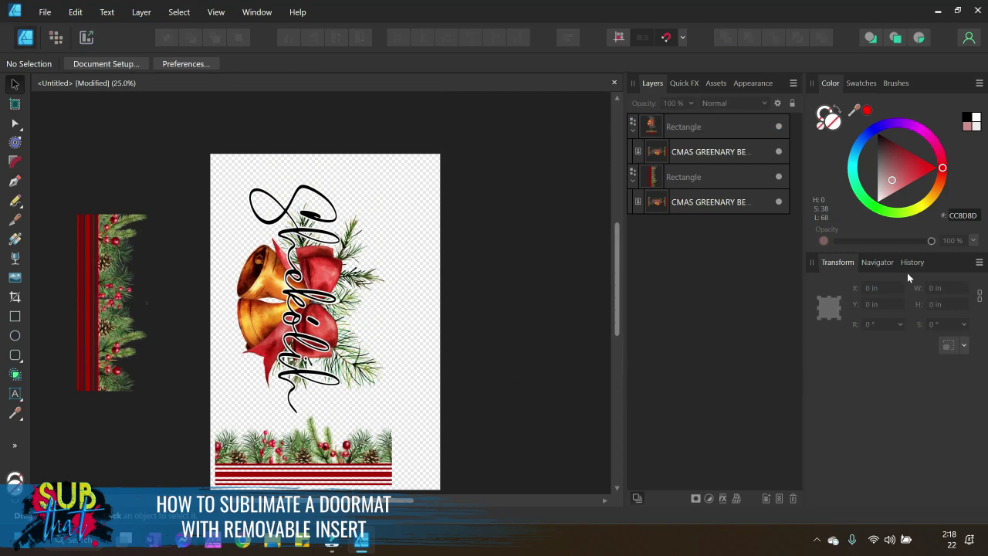
- Move the border piece onto the page, rotate it 180 degrees, and place it in the page's upper right corner at about X 14.55 in, Y 10.69 in
{"action": "left_click_drag", "start_coordinate": [126, 302], "coordinate": [400, 297]}
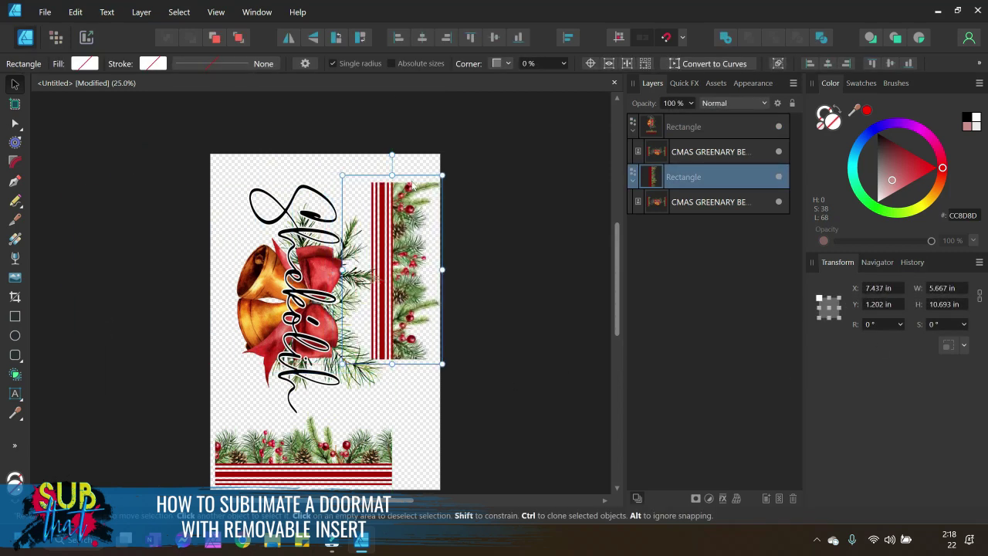
{"action": "left_click", "coordinate": [361, 37]}
{"action": "left_click", "coordinate": [361, 37]}
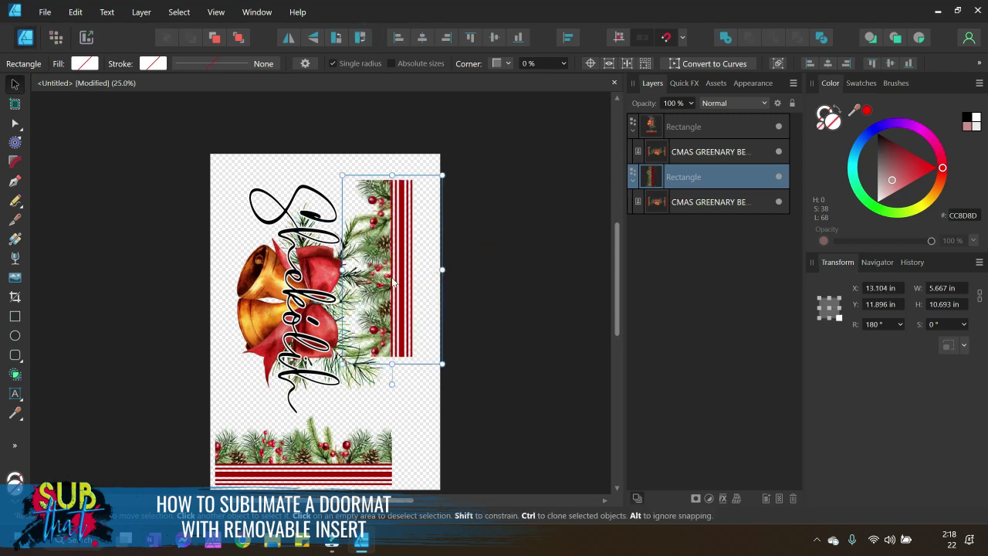
{"action": "left_click_drag", "start_coordinate": [394, 283], "coordinate": [418, 261]}
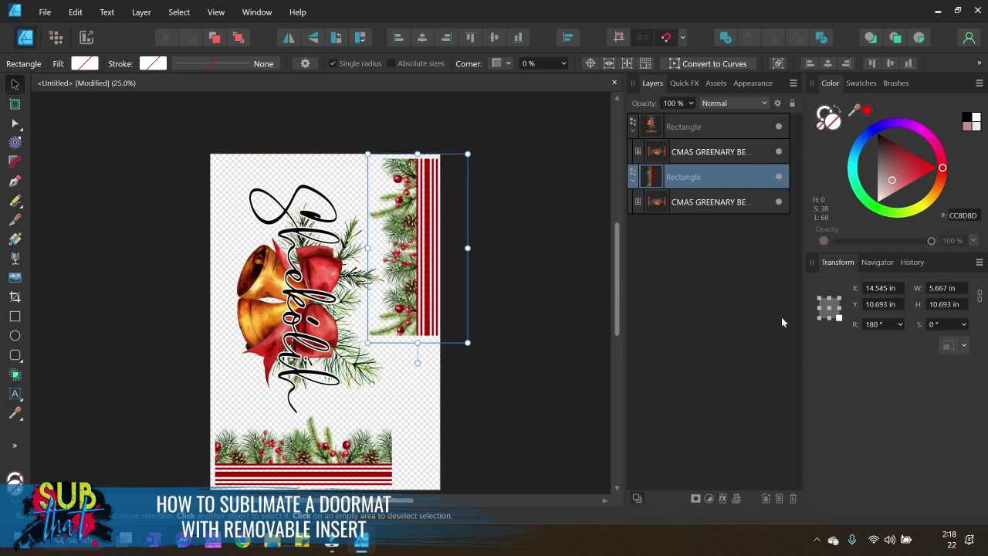
- Shift the border piece slightly up toward the page's top edge and deselect it
{"action": "left_click", "coordinate": [876, 262]}
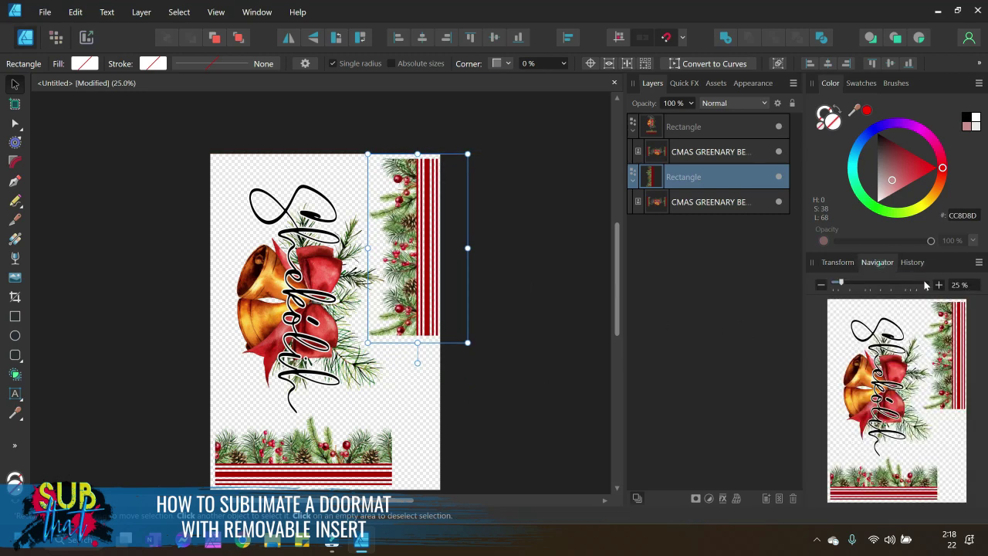
{"action": "left_click", "coordinate": [938, 285]}
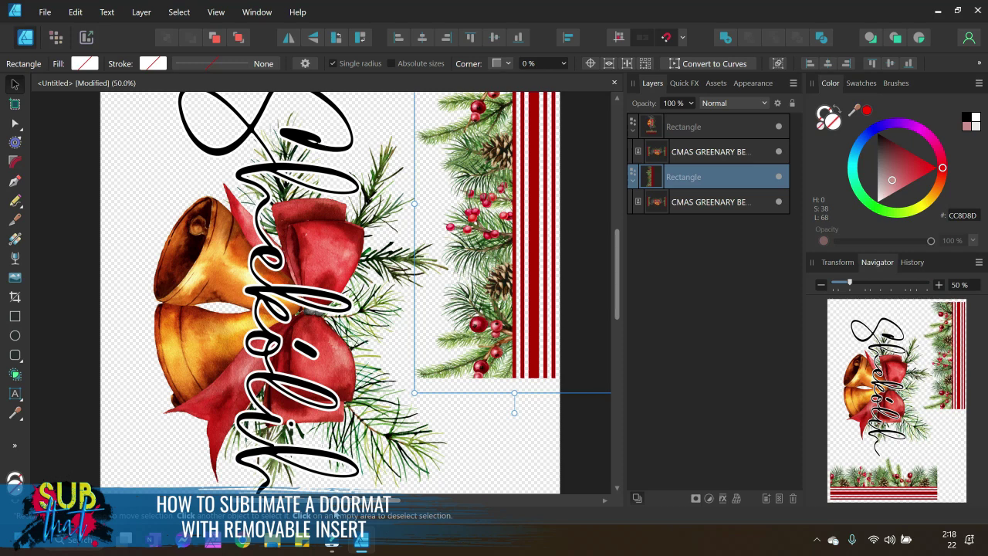
{"action": "left_click_drag", "start_coordinate": [394, 501], "coordinate": [428, 500]}
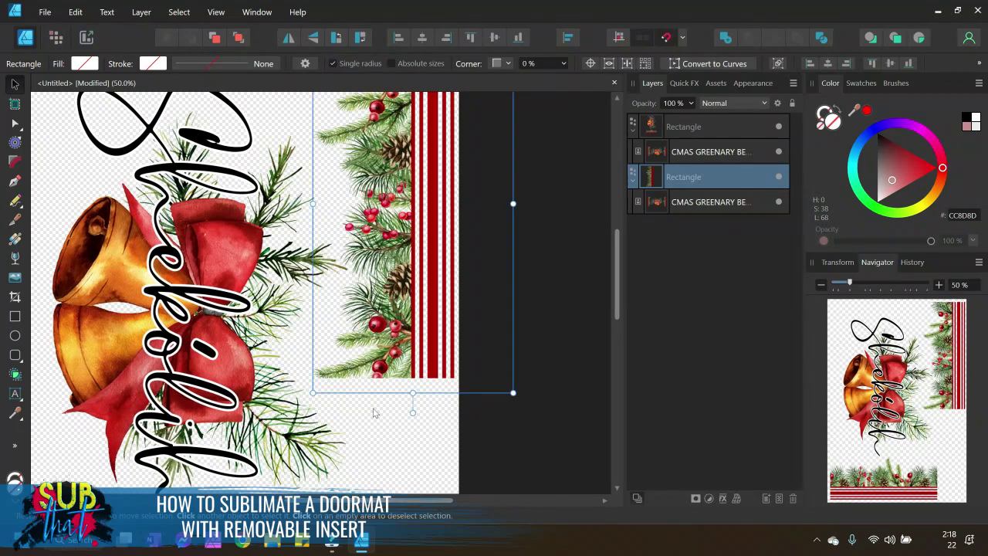
{"action": "scroll", "coordinate": [348, 264], "scroll_direction": "down", "scroll_amount": 2}
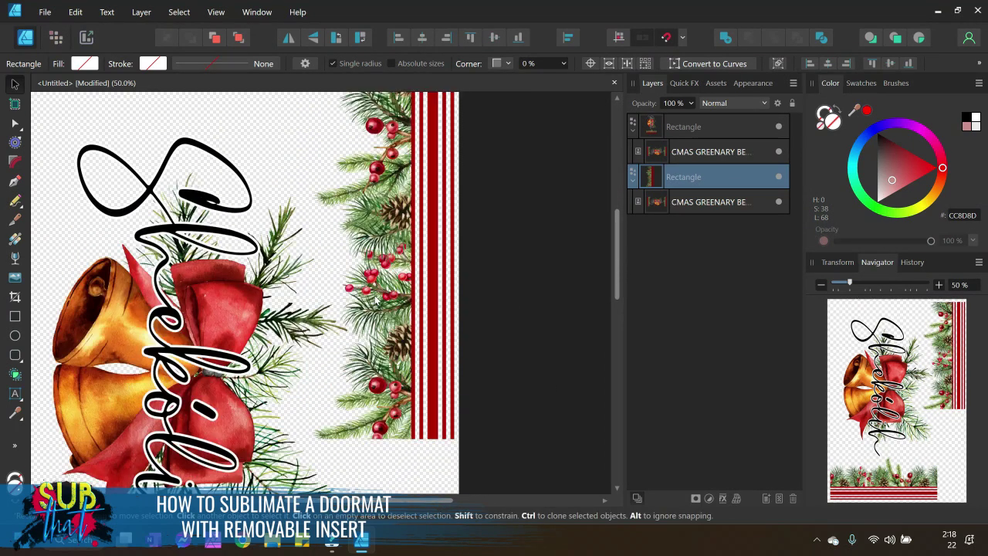
{"action": "scroll", "coordinate": [379, 301], "scroll_direction": "down", "scroll_amount": 4}
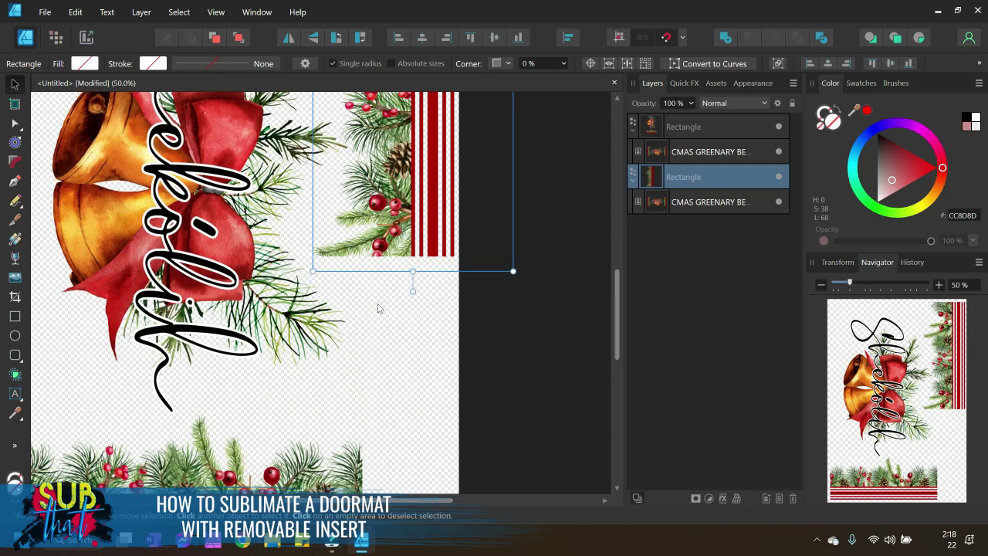
{"action": "scroll", "coordinate": [378, 308], "scroll_direction": "up", "scroll_amount": 10}
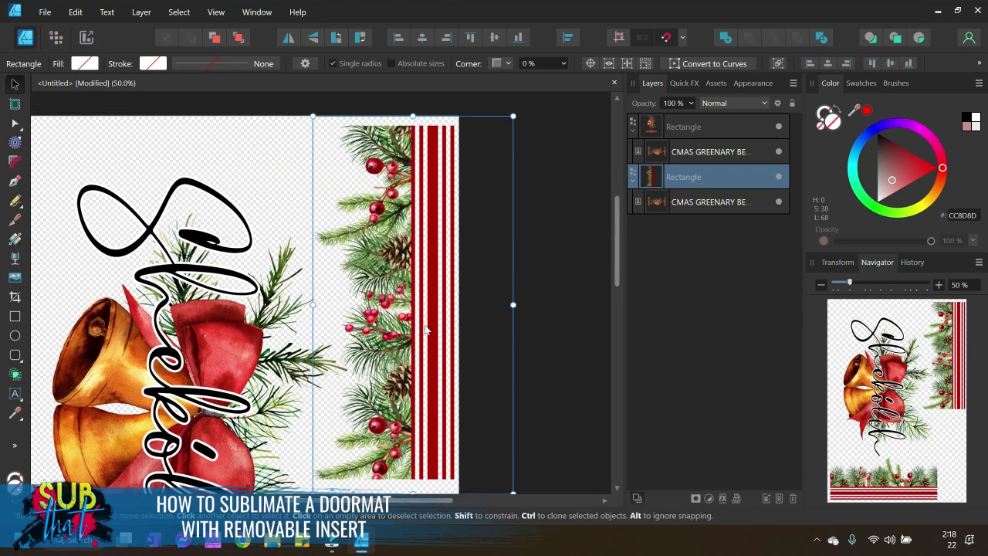
{"action": "left_click_drag", "start_coordinate": [426, 330], "coordinate": [426, 330]}
{"action": "left_click", "coordinate": [546, 349]}
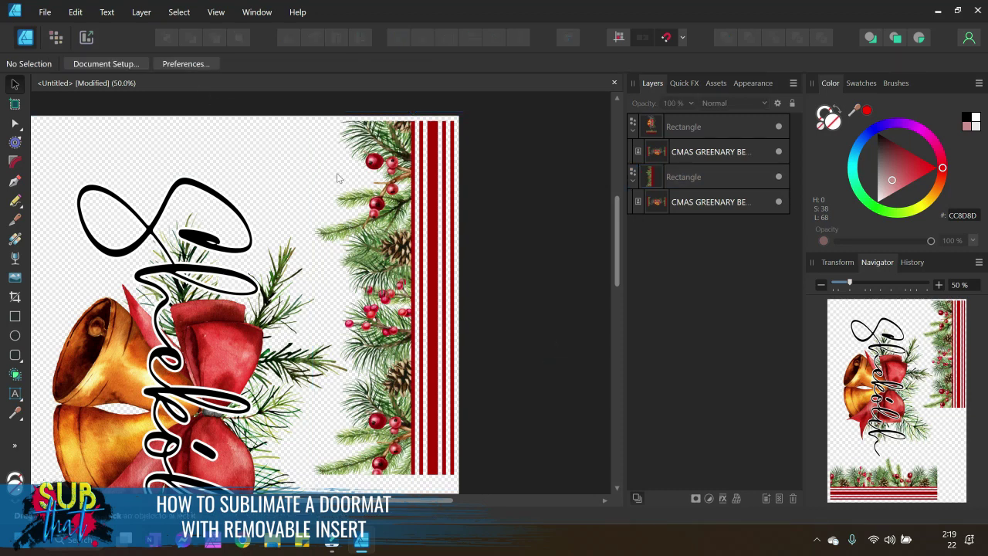
- Include margins in the document setup and retrieve them from the printer, giving 0.117 in on all four sides
{"action": "left_click", "coordinate": [115, 66]}
{"action": "left_click", "coordinate": [494, 230]}
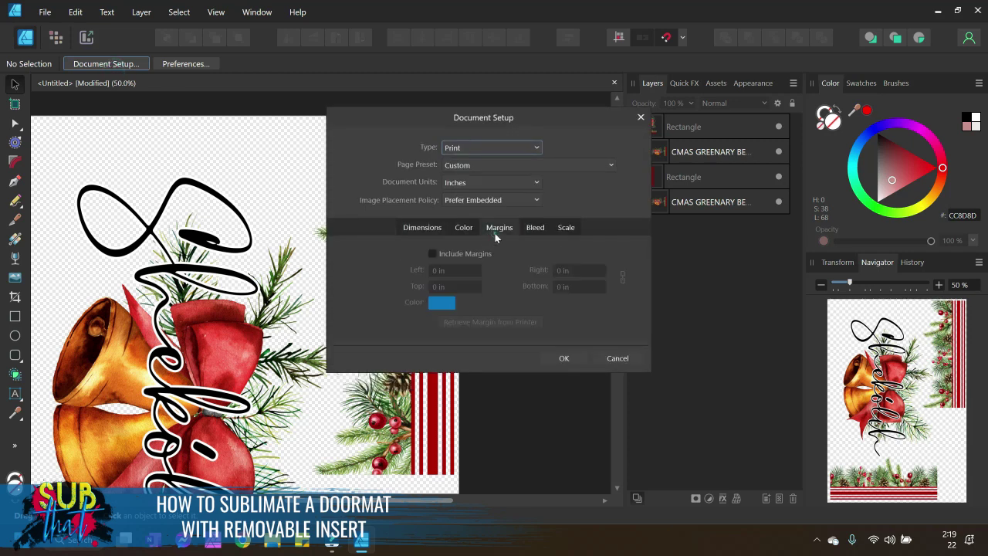
{"action": "left_click", "coordinate": [433, 254]}
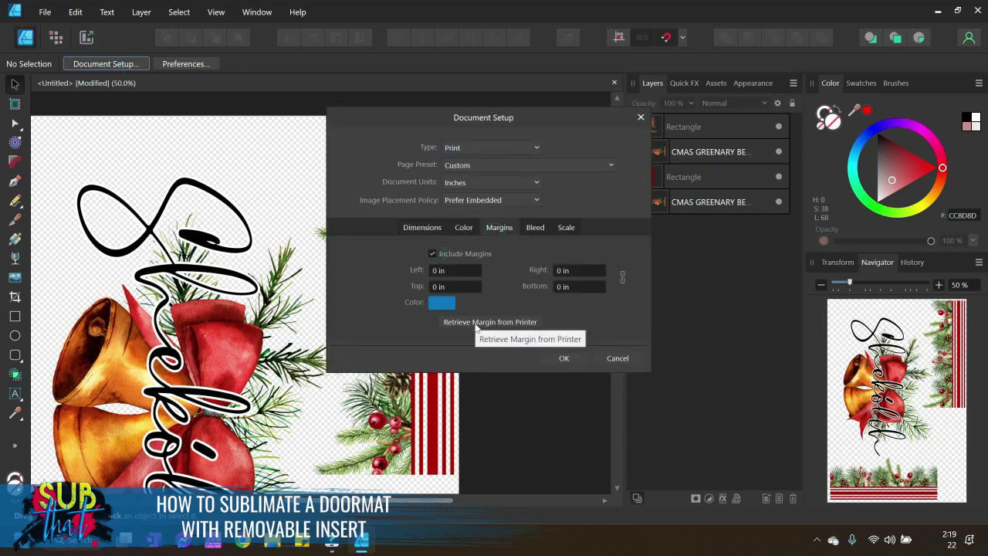
{"action": "left_click", "coordinate": [474, 323]}
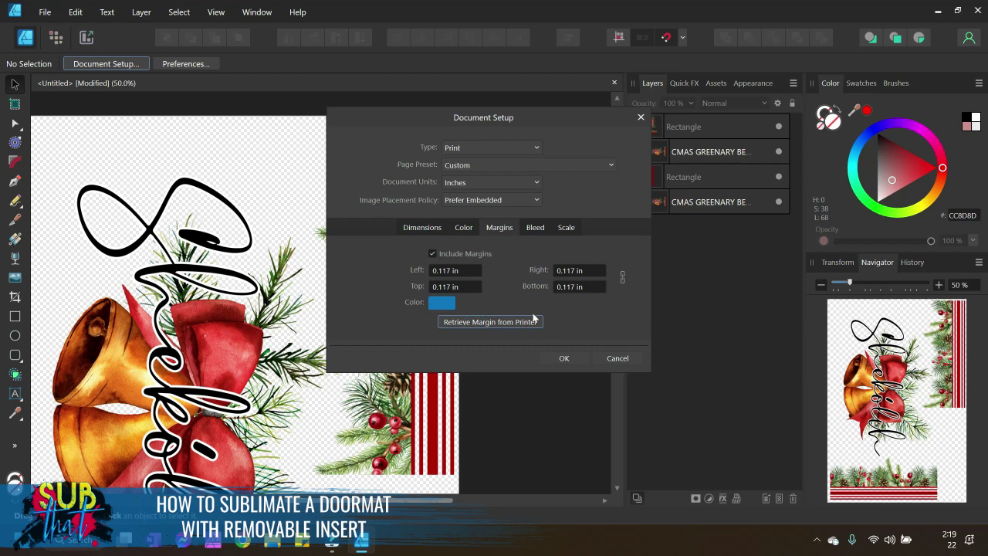
{"action": "left_click", "coordinate": [567, 357]}
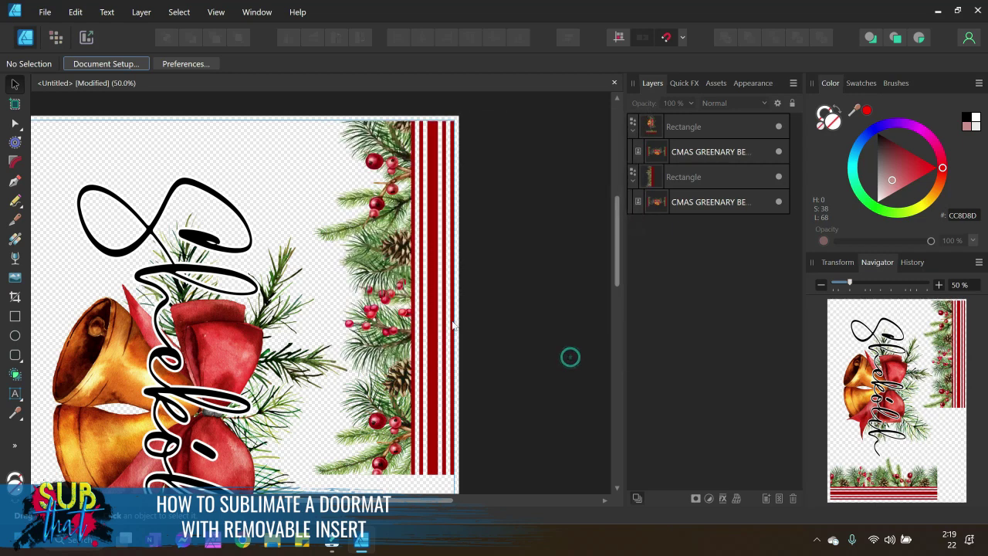
- Nudge the border piece and the larger clipped piece so their artwork sits inside the page margins, and deselect them
{"action": "left_click", "coordinate": [405, 360]}
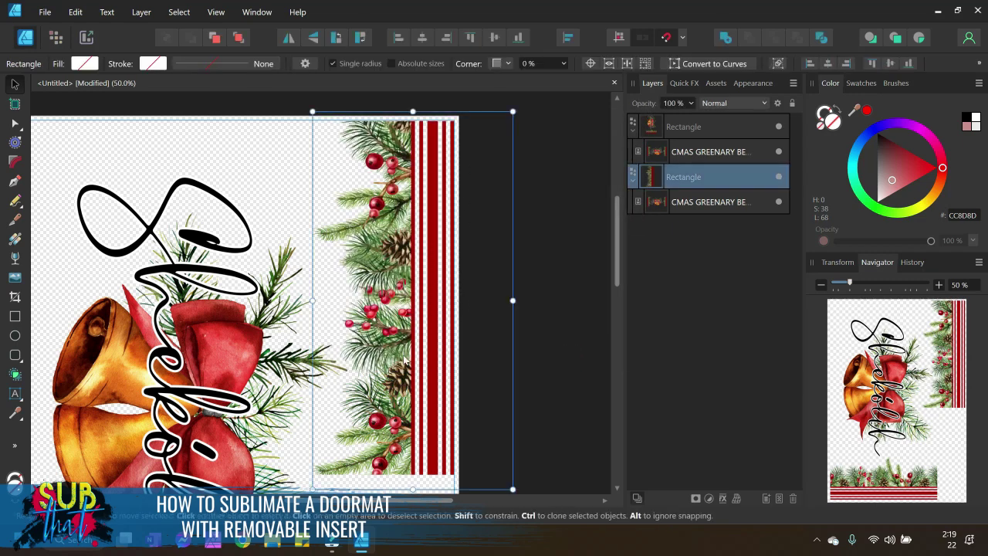
{"action": "left_click_drag", "start_coordinate": [406, 360], "coordinate": [405, 361]}
{"action": "scroll", "coordinate": [405, 361], "scroll_direction": "down", "scroll_amount": 5}
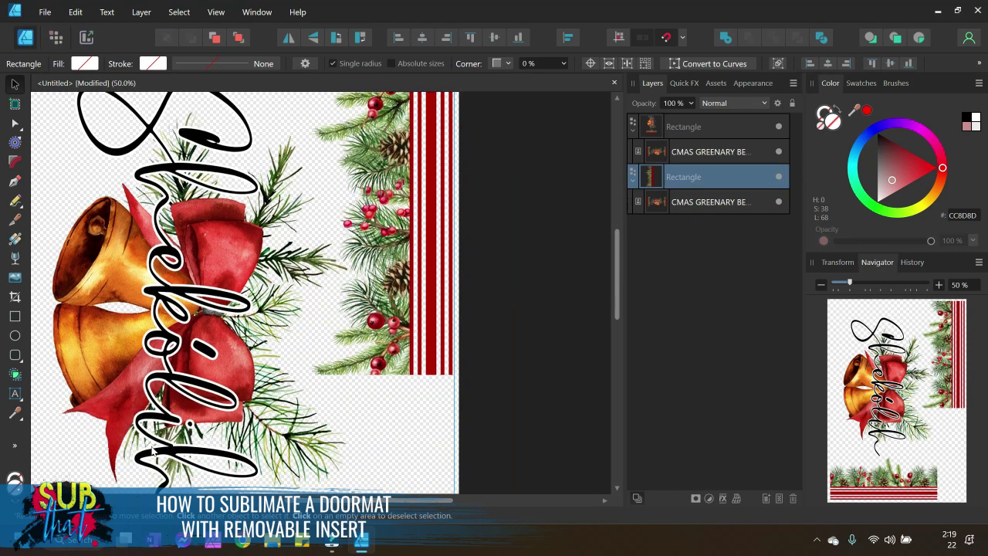
{"action": "scroll", "coordinate": [247, 409], "scroll_direction": "left", "scroll_amount": 2}
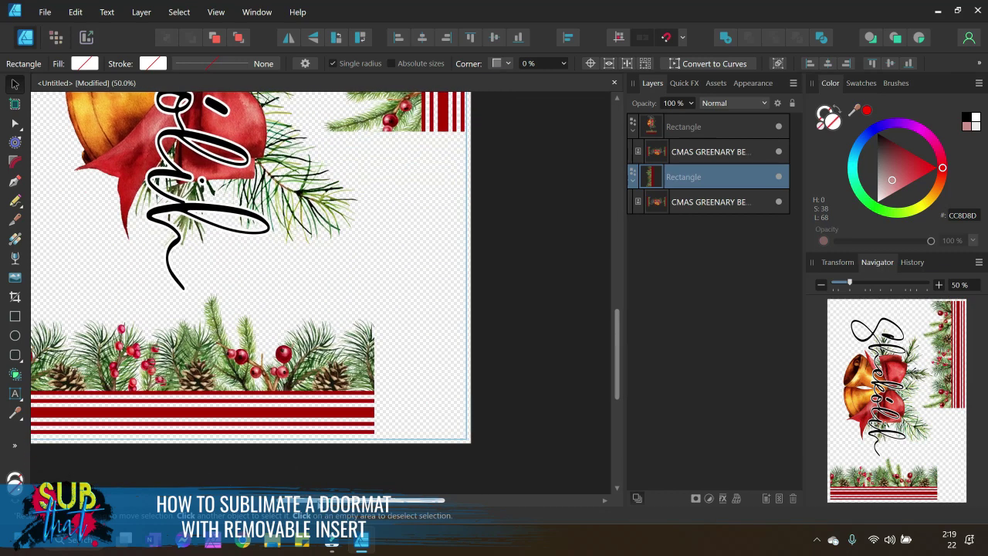
{"action": "left_click", "coordinate": [247, 409]}
{"action": "left_click_drag", "start_coordinate": [247, 409], "coordinate": [249, 412]}
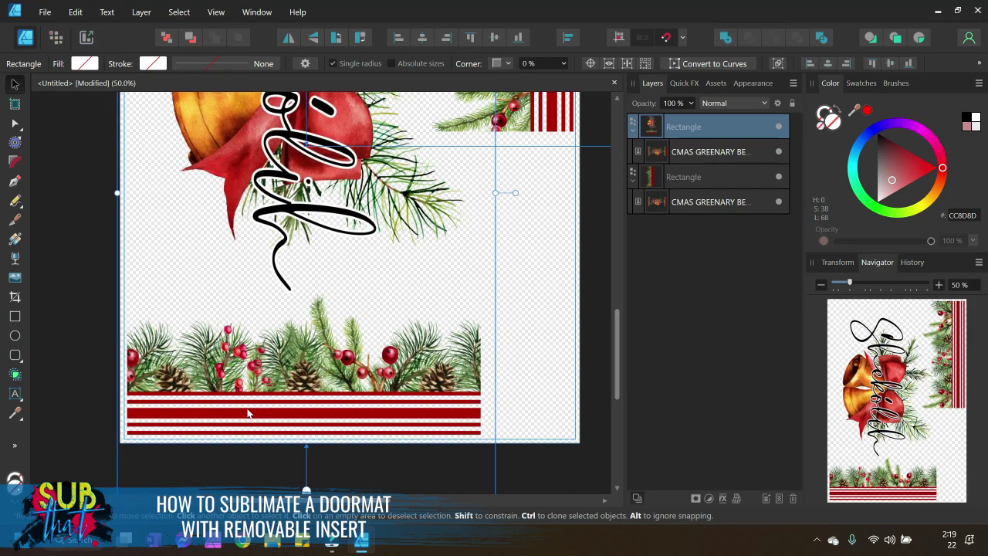
{"action": "scroll", "coordinate": [93, 217], "scroll_direction": "up", "scroll_amount": 5}
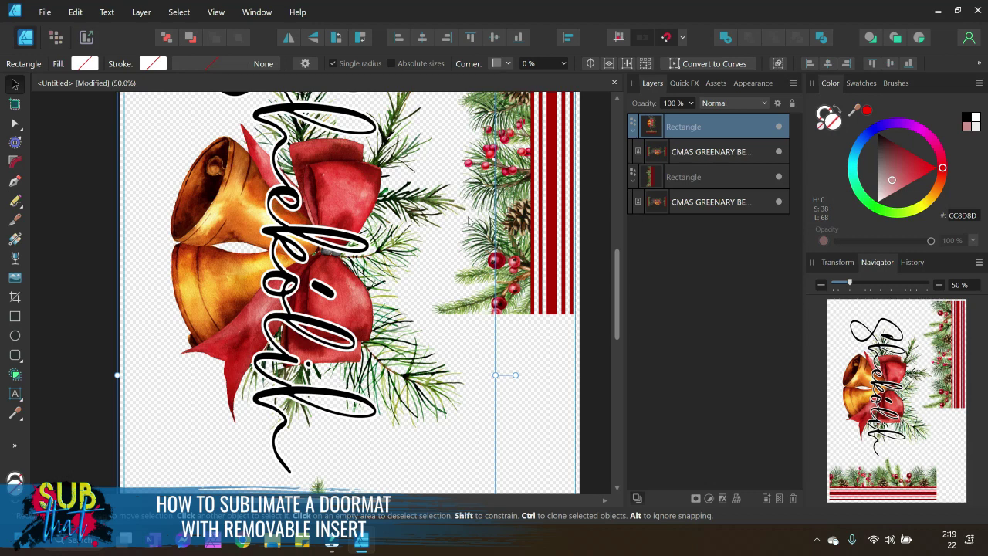
{"action": "scroll", "coordinate": [455, 236], "scroll_direction": "up", "scroll_amount": 3}
{"action": "left_click", "coordinate": [573, 282]}
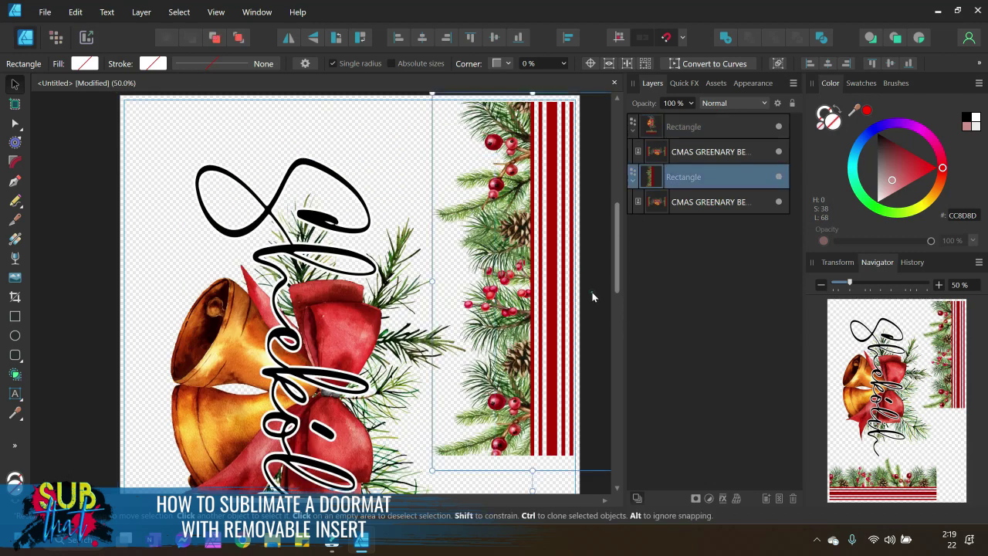
{"action": "key", "text": "ctrl+minus"}
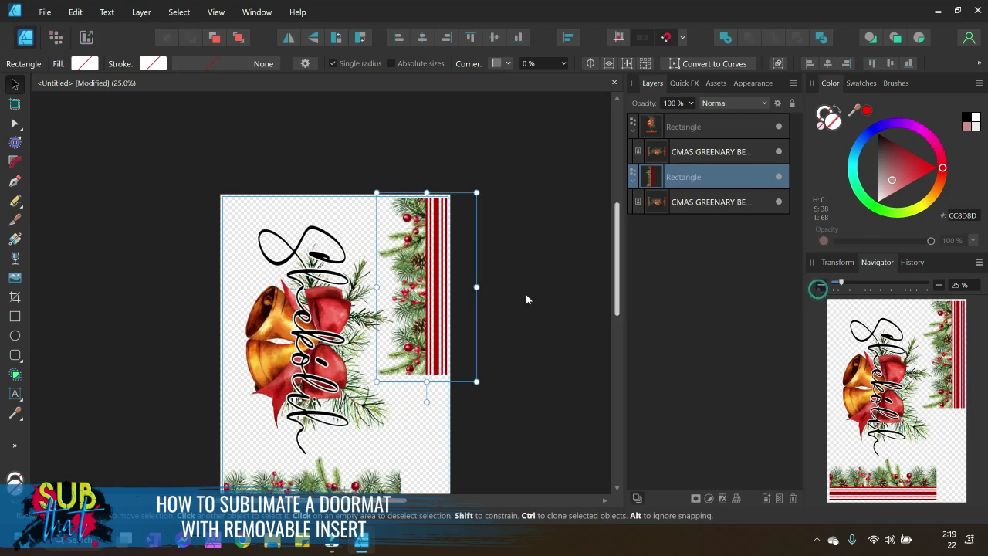
{"action": "scroll", "coordinate": [526, 299], "scroll_direction": "down", "scroll_amount": 2}
{"action": "left_click", "coordinate": [567, 369]}
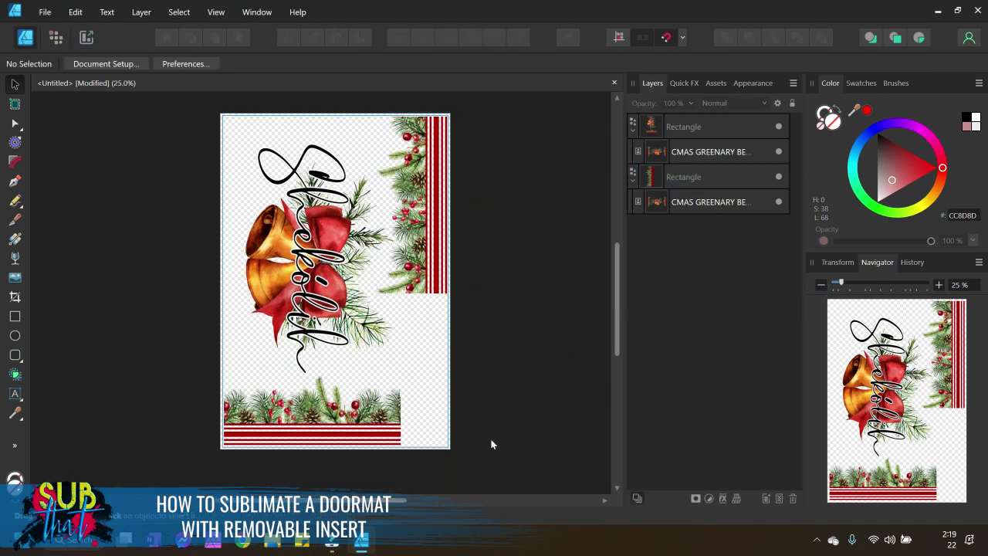
- Start printing on the WF-7710 Series printer, apply the SUPER B SUB preset, check its mirror image setting, and accept the printer properties
{"action": "left_click", "coordinate": [39, 13]}
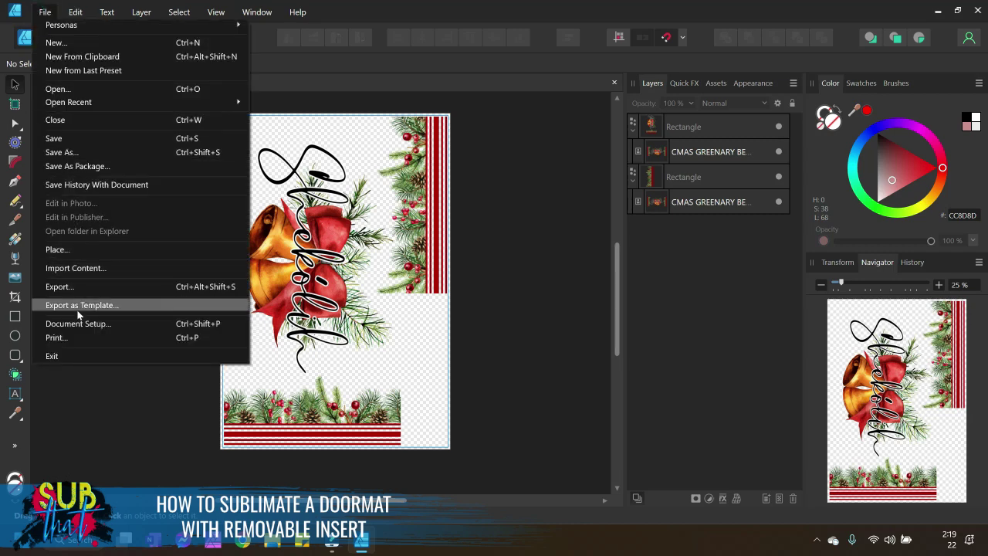
{"action": "left_click", "coordinate": [74, 339]}
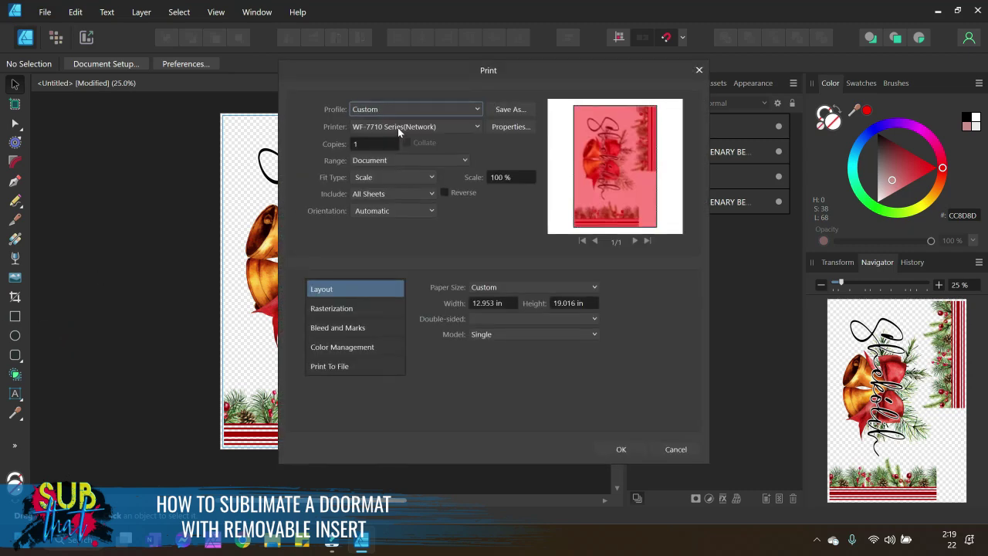
{"action": "left_click", "coordinate": [516, 130]}
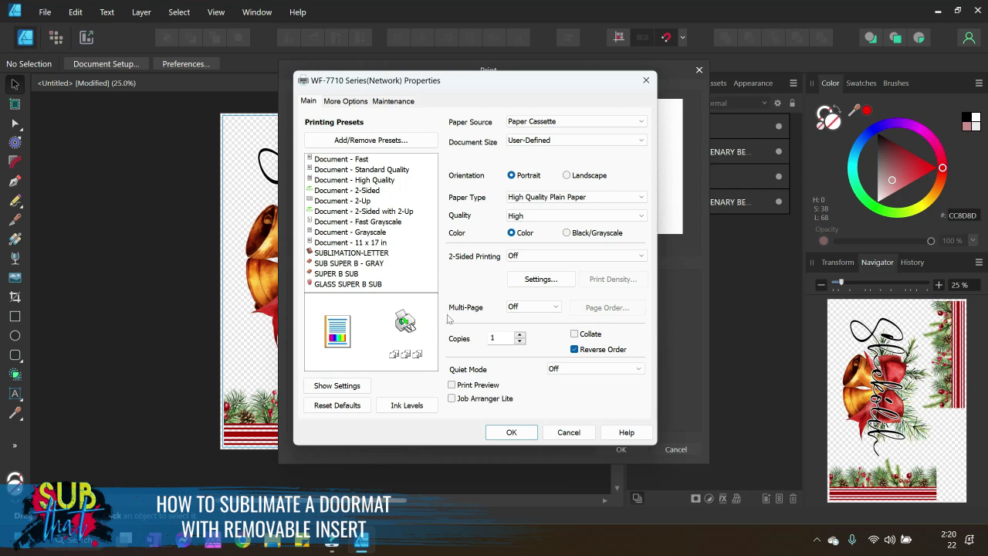
{"action": "left_click", "coordinate": [343, 274]}
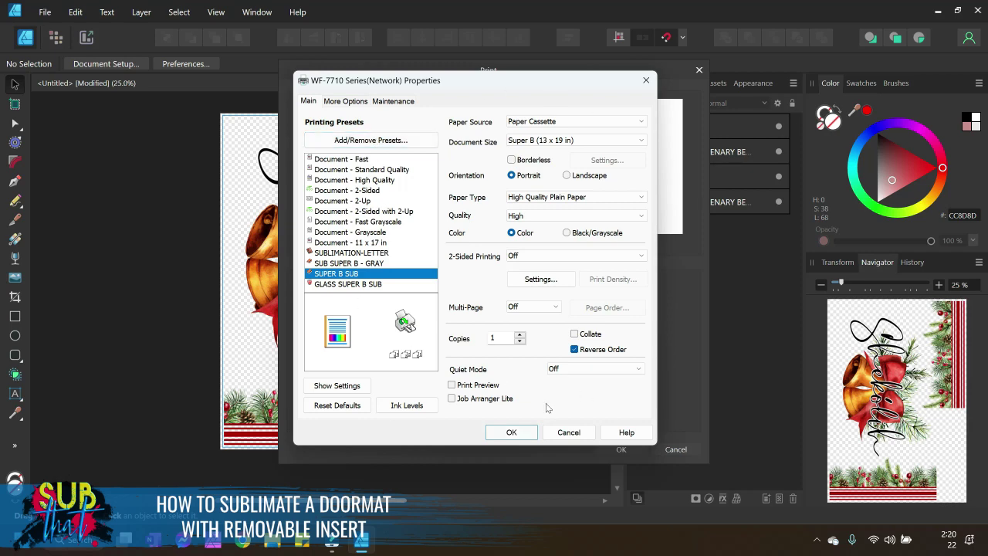
{"action": "left_click", "coordinate": [371, 141]}
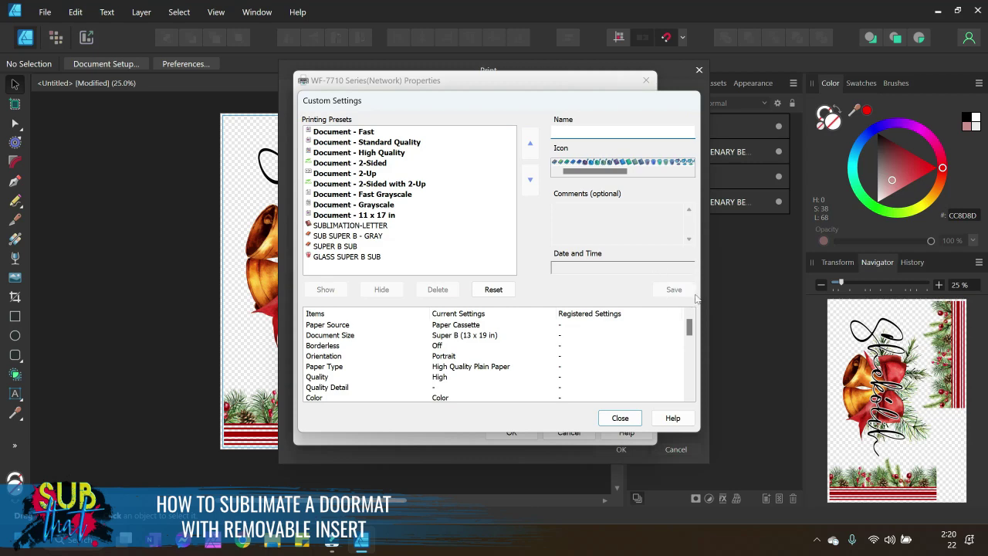
{"action": "left_click", "coordinate": [620, 418]}
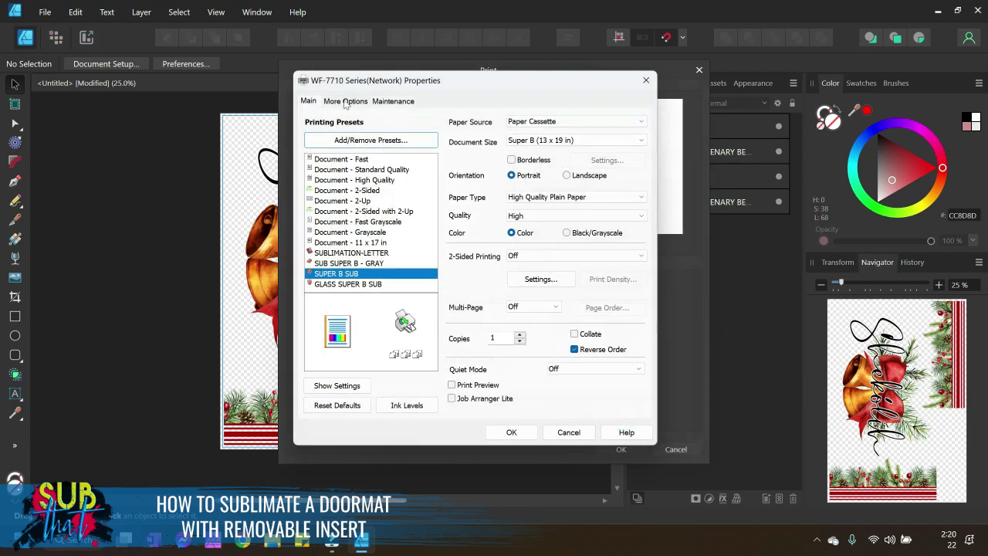
{"action": "left_click", "coordinate": [345, 102]}
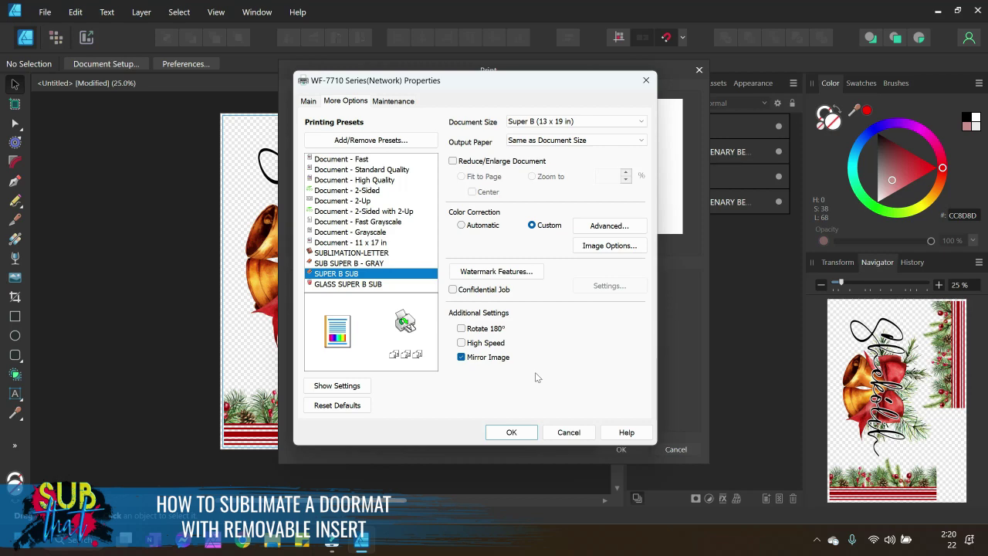
{"action": "left_click", "coordinate": [511, 432]}
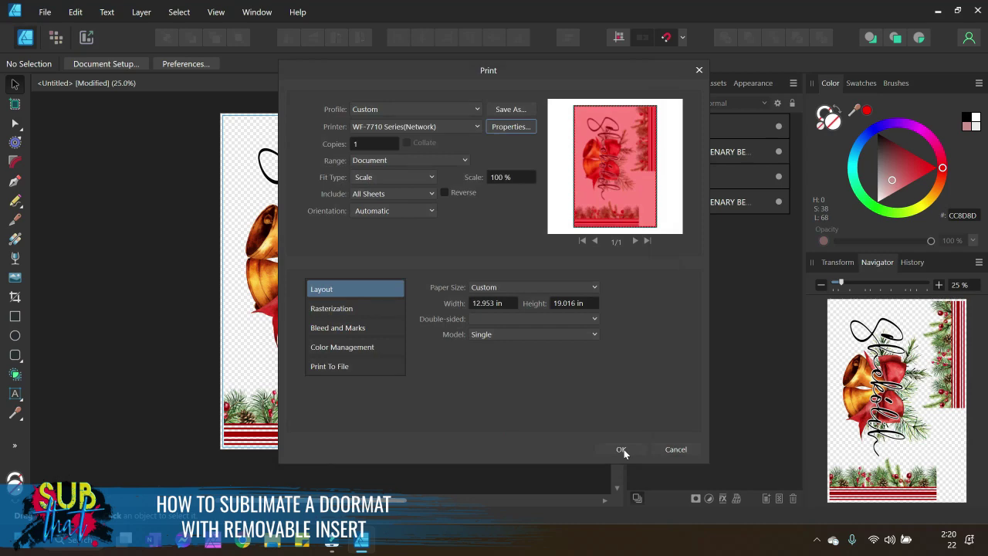
- Recheck the printer's paper and color correction options, leave its properties without changes, and print the doormat page
{"action": "left_click", "coordinate": [497, 128]}
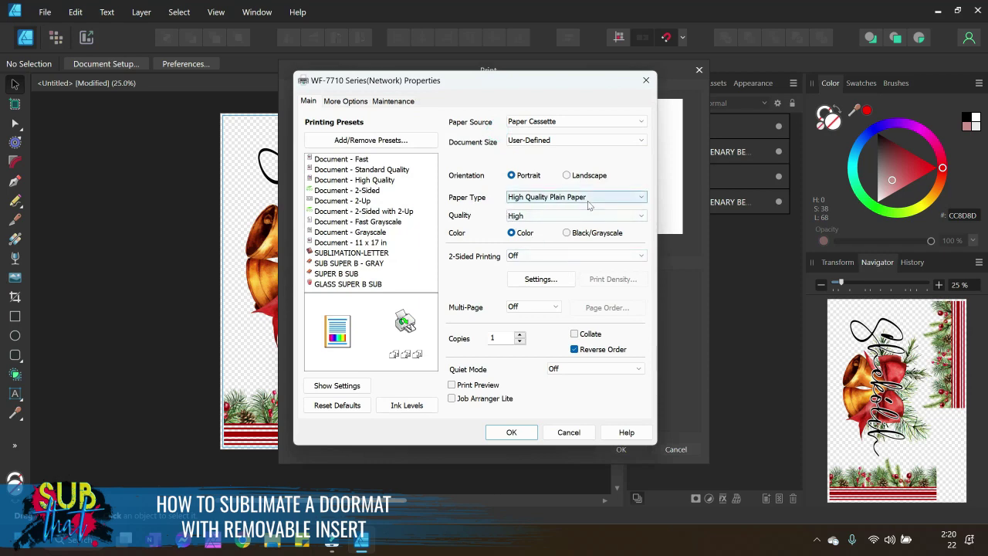
{"action": "left_click", "coordinate": [351, 102]}
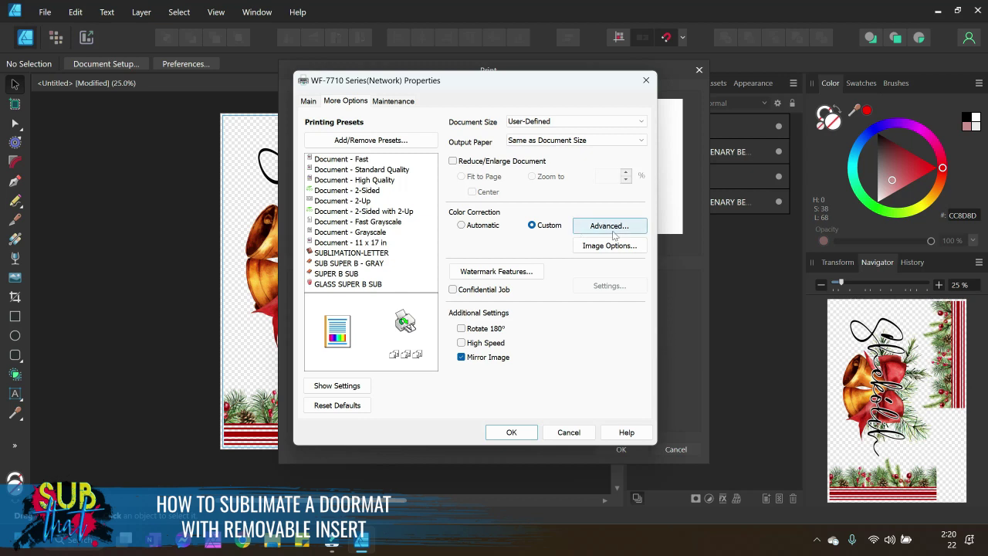
{"action": "left_click", "coordinate": [584, 437]}
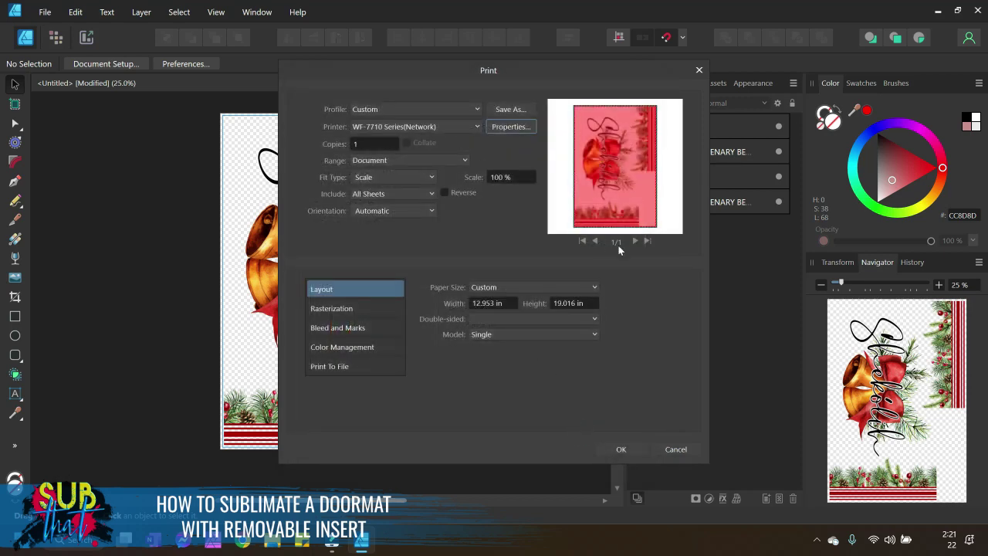
{"action": "left_click", "coordinate": [622, 449]}
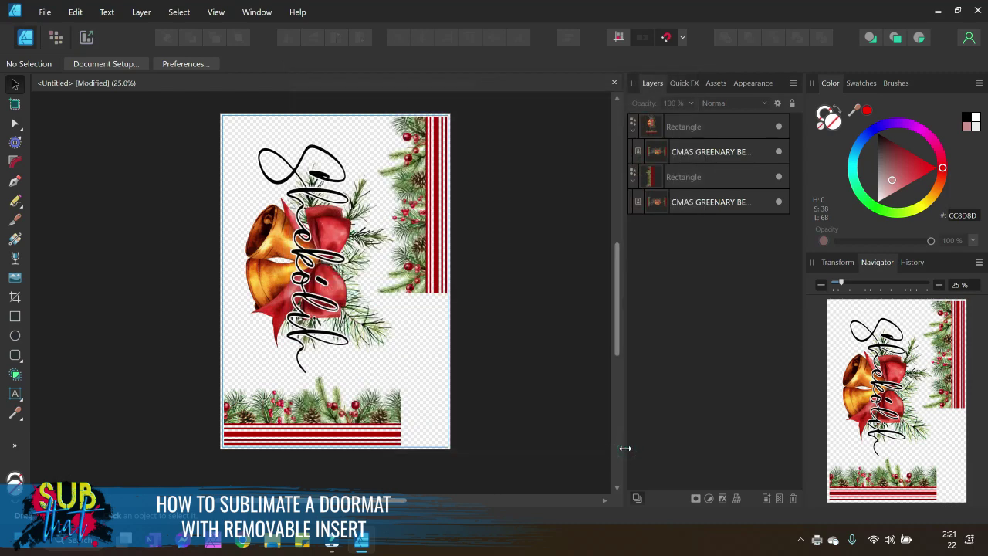